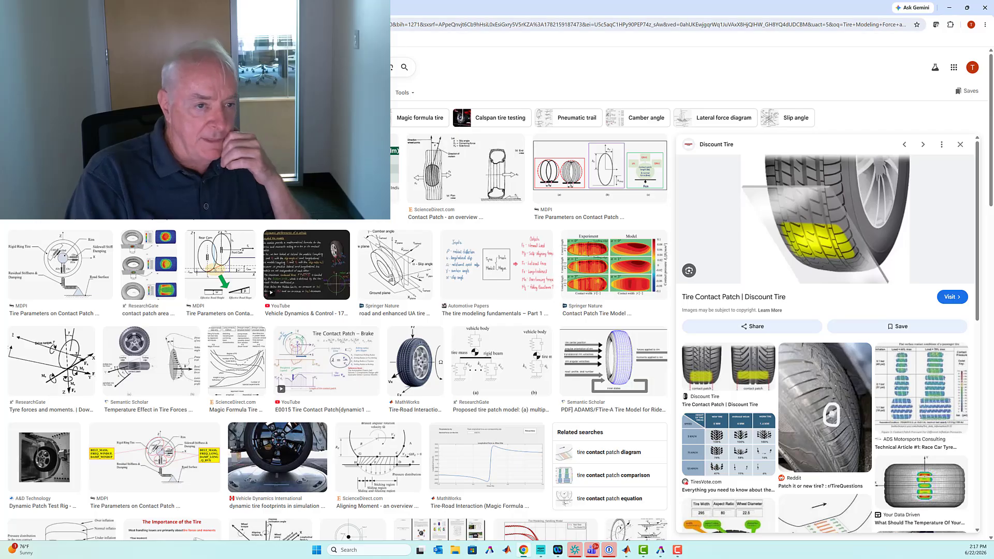
- Bring up the tire forces and moments diagram and switch to the car model in SimWise 4D
{"action": "key", "text": "ctrl+Tab"}
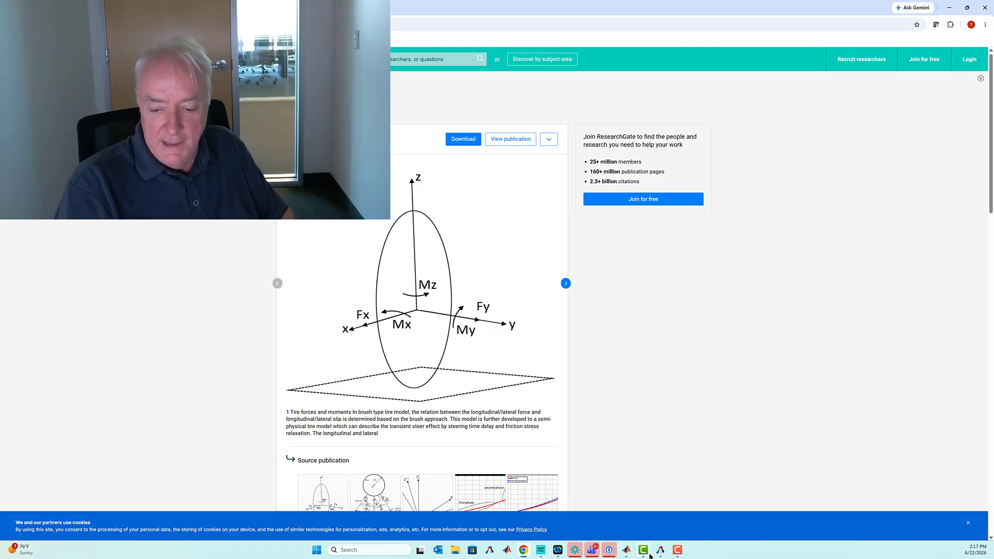
{"action": "mouse_move", "coordinate": [659, 549]}
{"action": "left_click", "coordinate": [663, 520]}
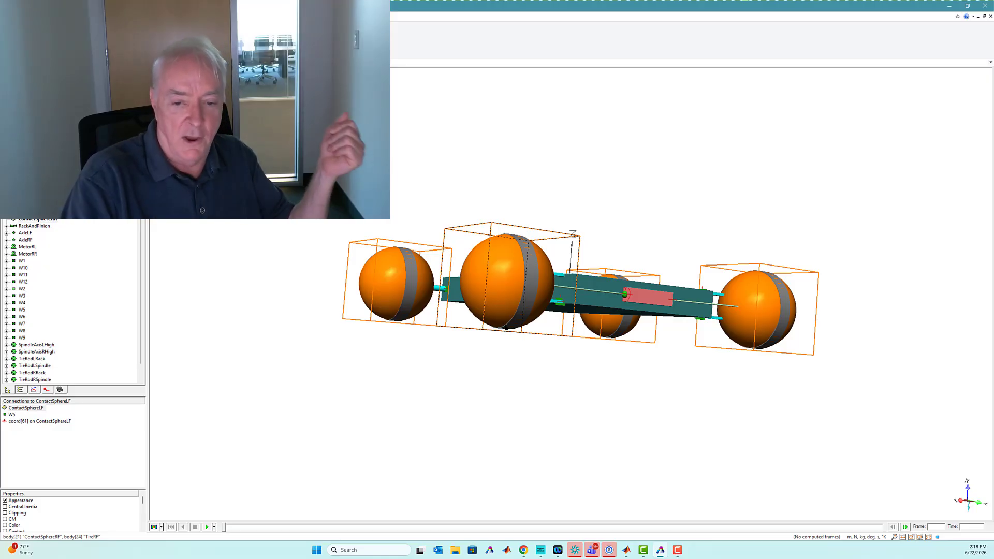
- Hide the four contact spheres to inspect the car's wheels and suspension, and show them again
{"action": "left_click_drag", "start_coordinate": [632, 298], "coordinate": [628, 343]}
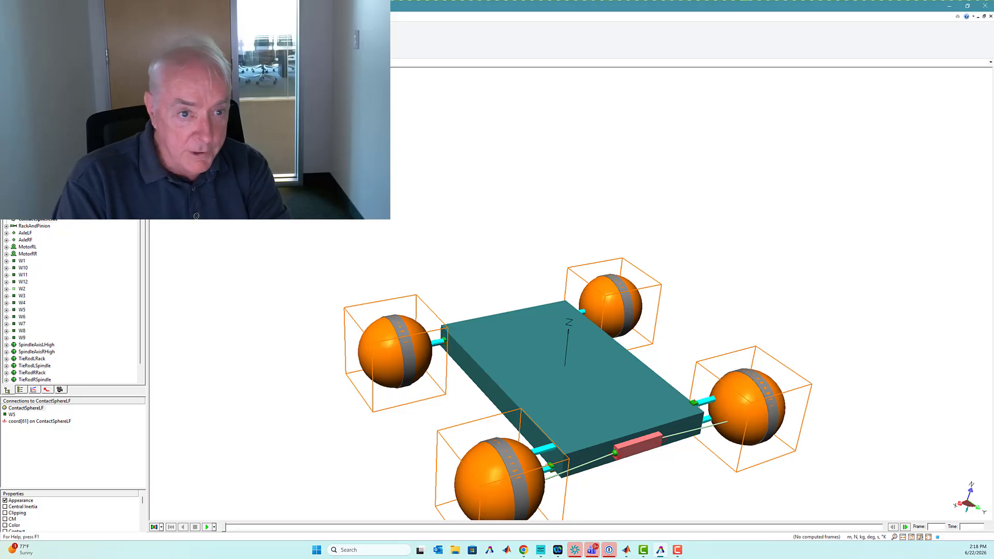
{"action": "left_click", "coordinate": [137, 16]}
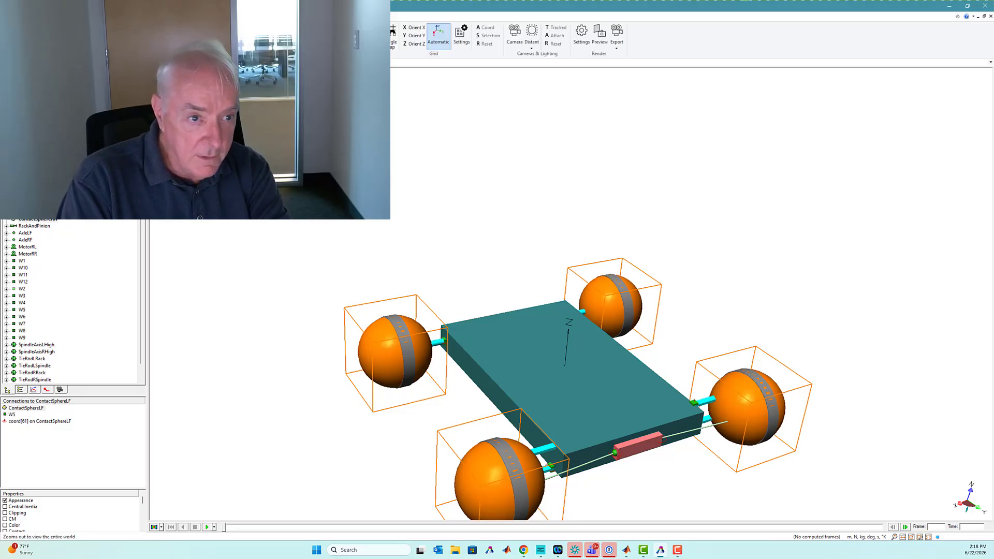
{"action": "left_click", "coordinate": [155, 35]}
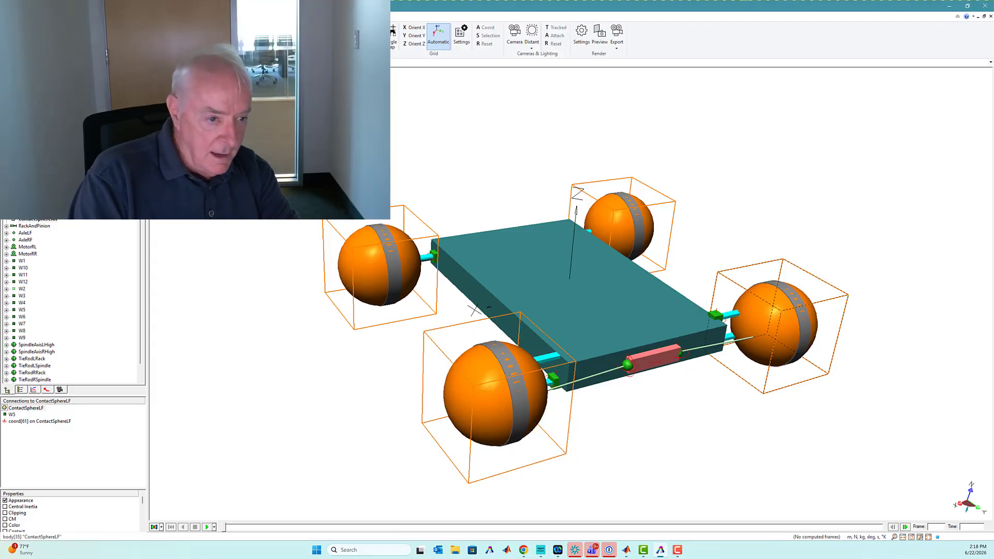
{"action": "right_click", "coordinate": [40, 198]}
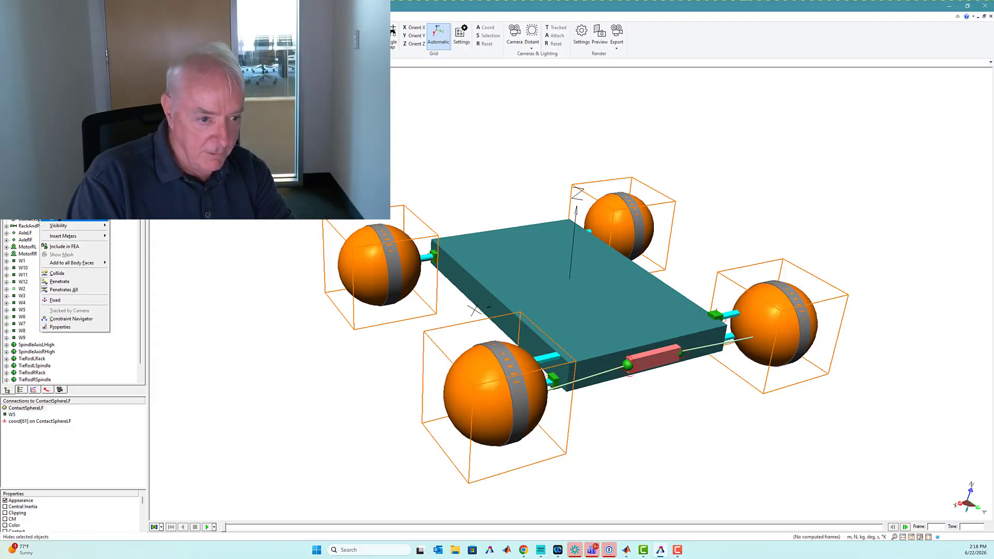
{"action": "left_click", "coordinate": [78, 217]}
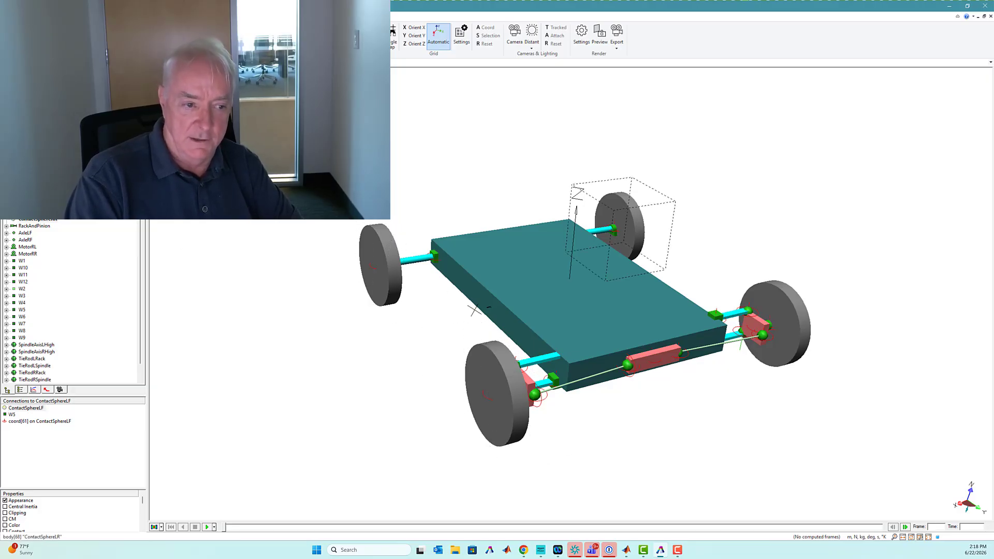
{"action": "right_click", "coordinate": [33, 205]}
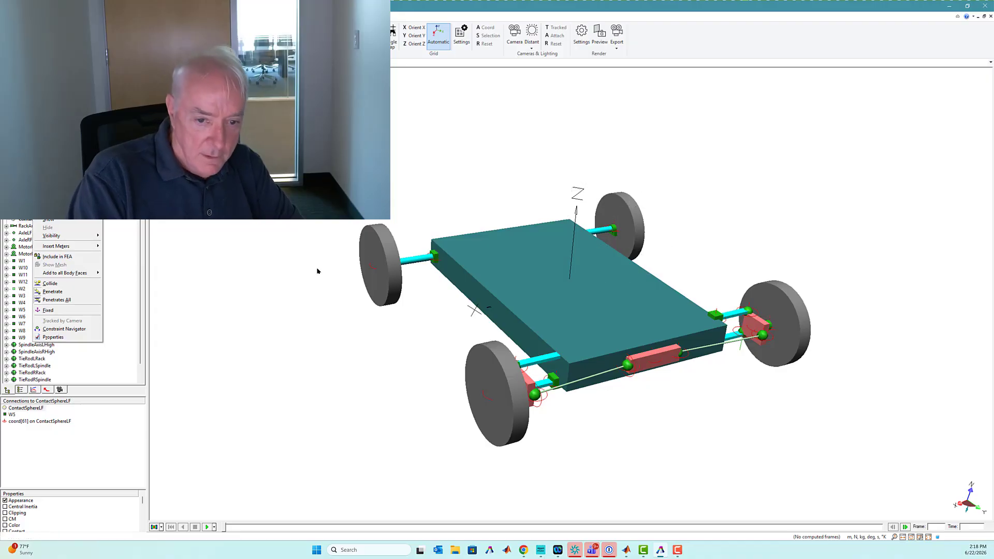
{"action": "left_click", "coordinate": [57, 220]}
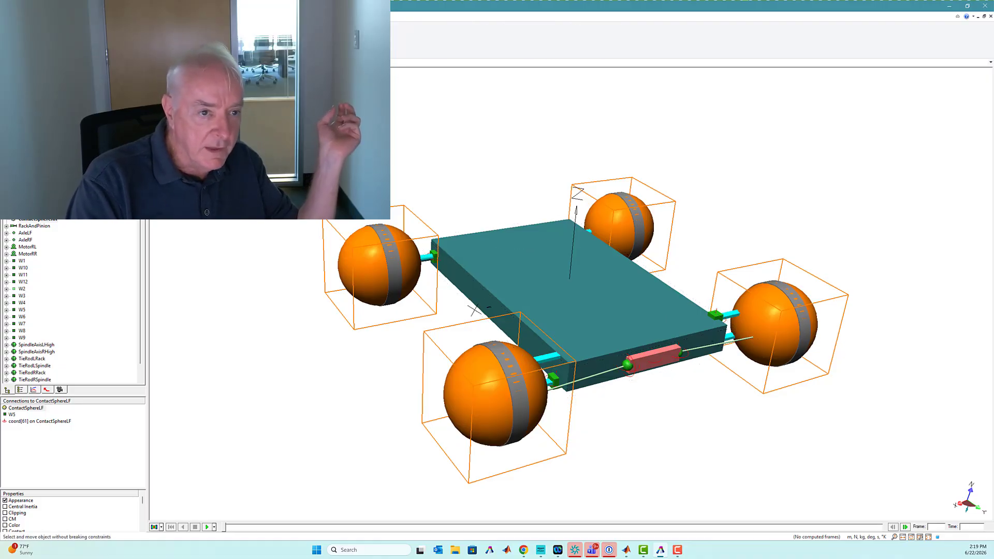
- Review the export formats for the motion model, including the SimWise XML option
{"action": "mouse_move", "coordinate": [655, 359]}
{"action": "left_mouse_down"}
{"action": "mouse_move", "coordinate": [674, 356]}
{"action": "mouse_move", "coordinate": [660, 358]}
{"action": "left_mouse_up"}
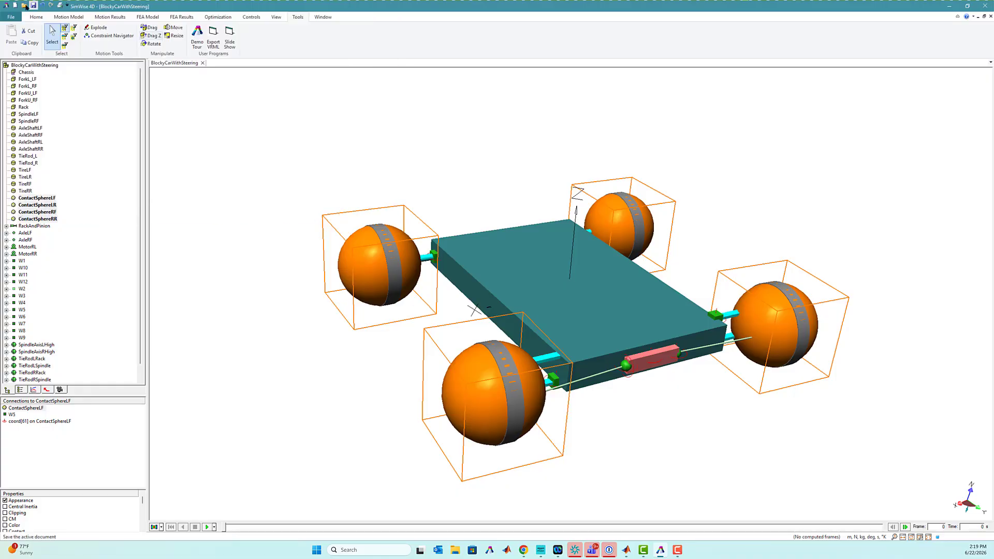
{"action": "left_click", "coordinate": [105, 18]}
{"action": "left_click", "coordinate": [342, 49]}
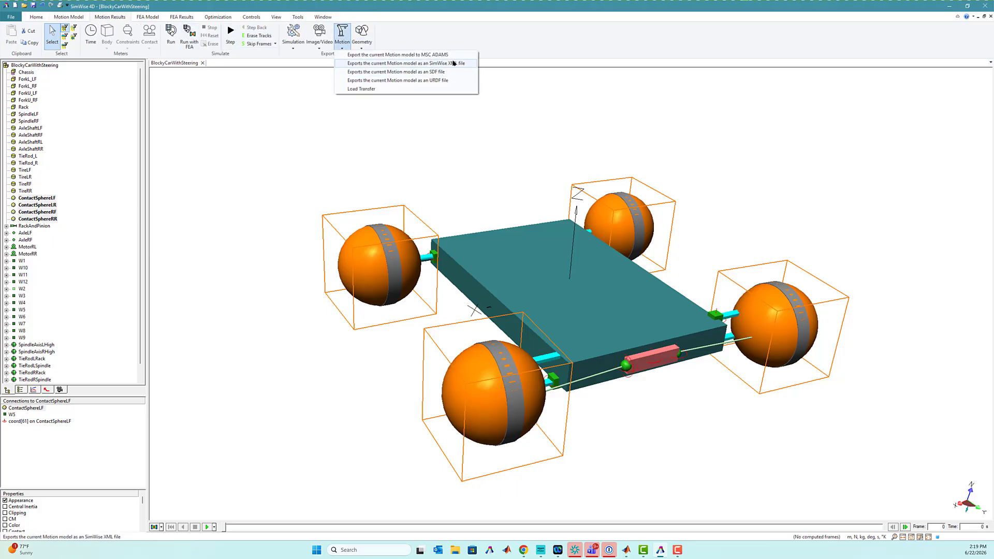
{"action": "left_click", "coordinate": [494, 133]}
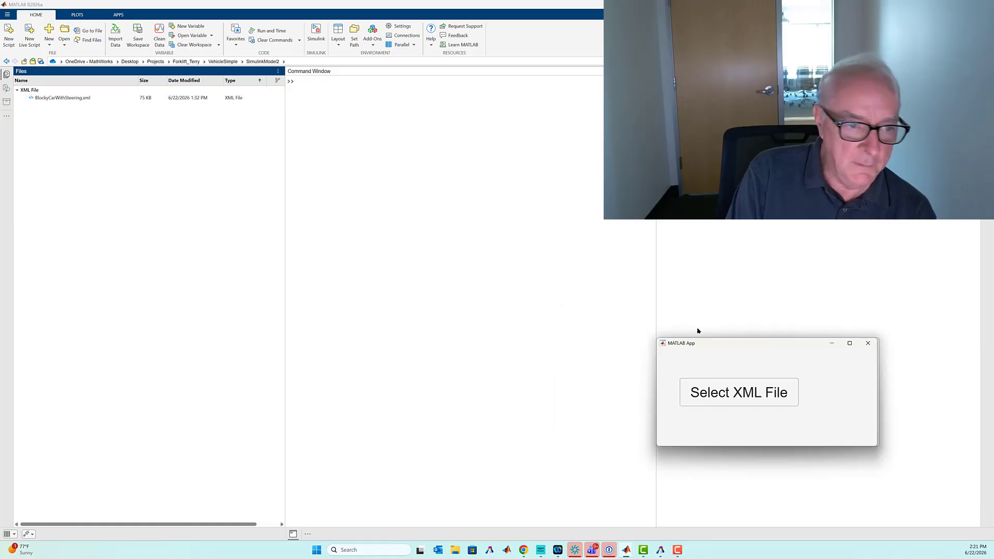
- Load BlockyCarWithSteering.xml through the XML file app in MATLAB to generate the Simulink model
{"action": "left_click_drag", "start_coordinate": [696, 339], "coordinate": [505, 192]}
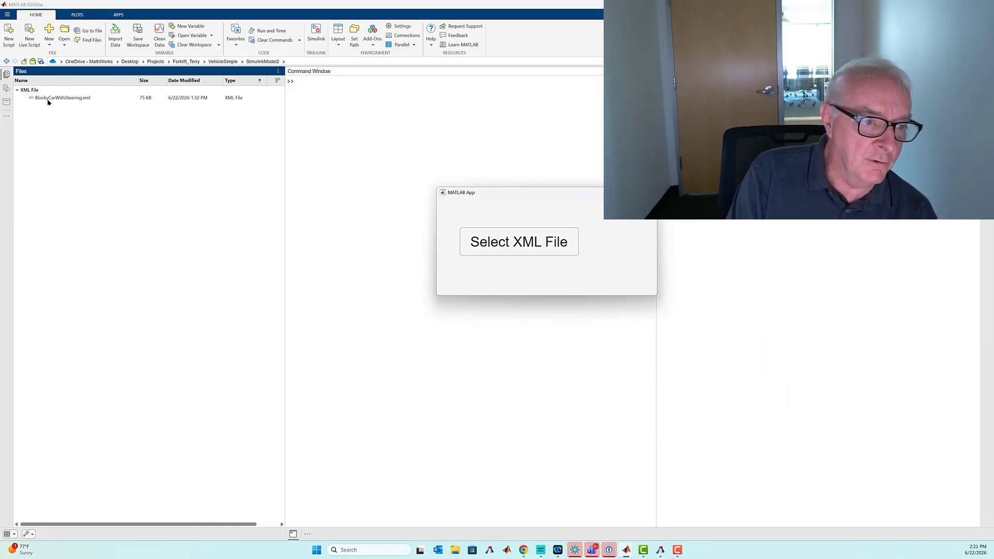
{"action": "left_click", "coordinate": [516, 244]}
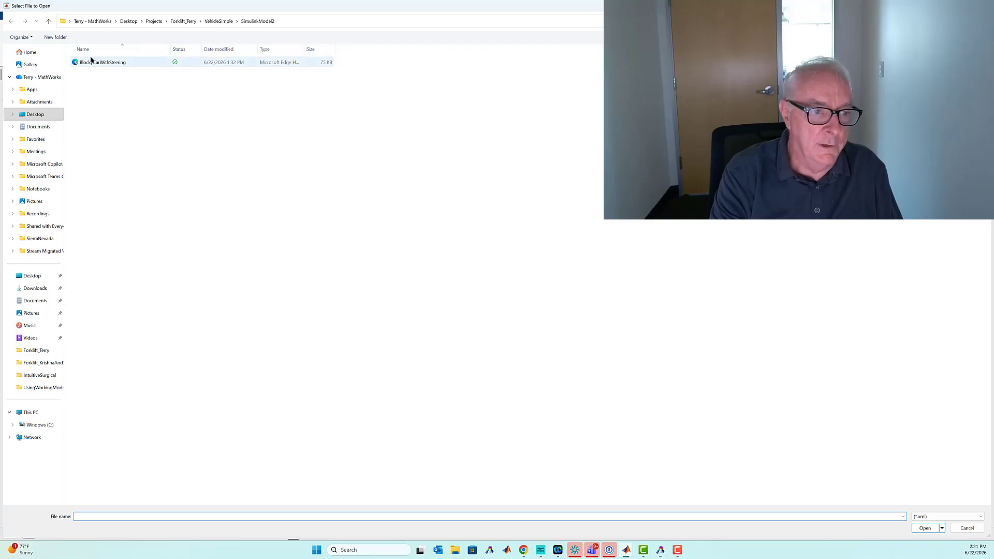
{"action": "double_click", "coordinate": [93, 64]}
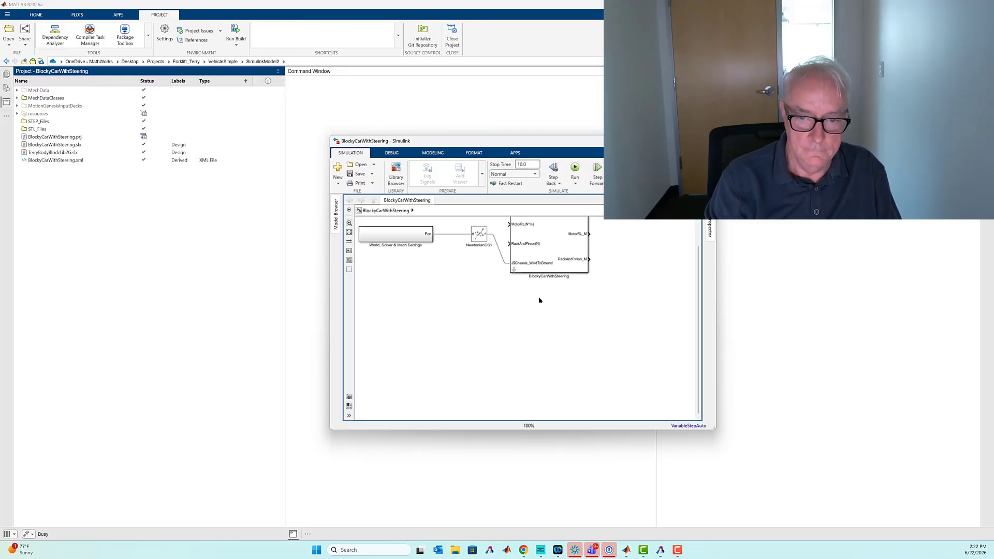
- Run the generated BlockyCarWithSteering model and show the car in an isometric view
{"action": "left_click", "coordinate": [564, 168]}
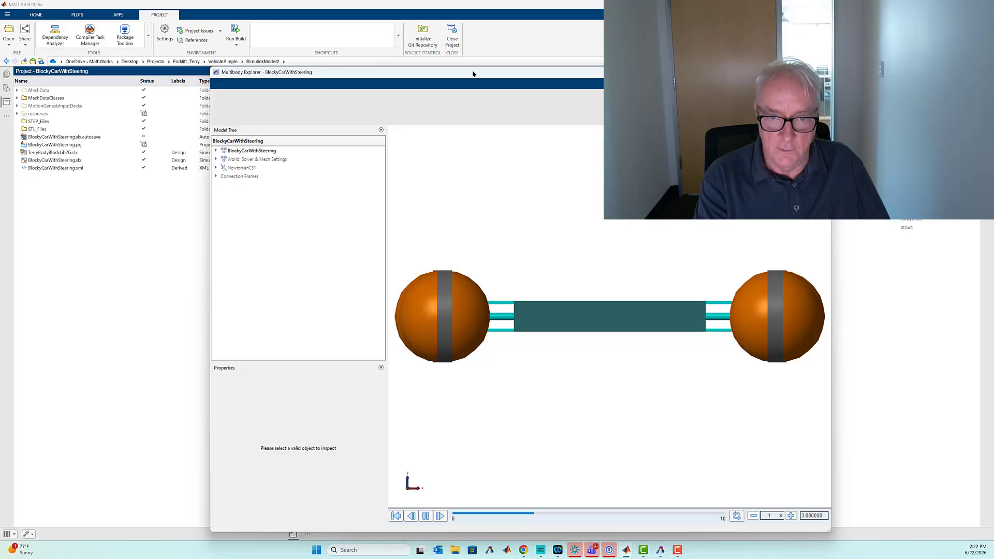
{"action": "left_click", "coordinate": [528, 101]}
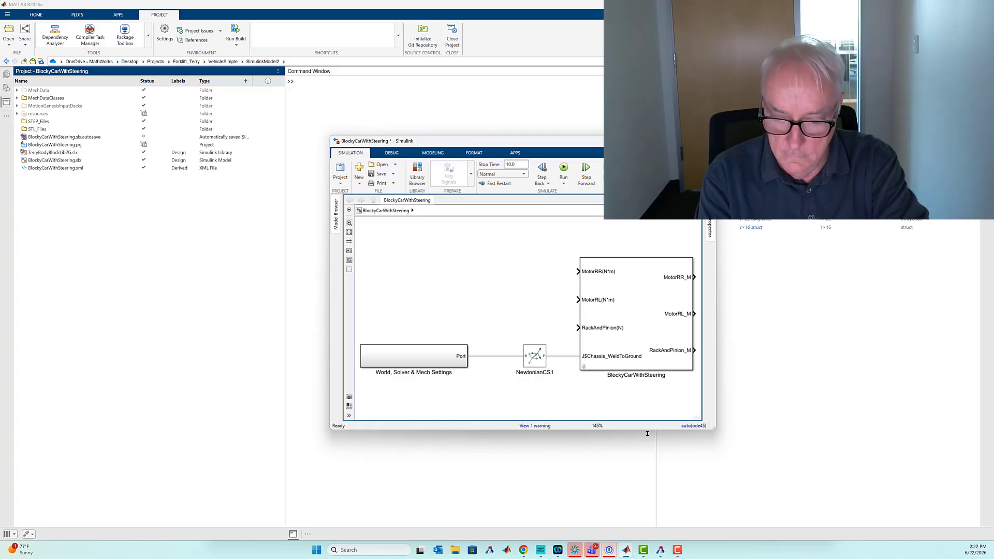
- Set the Motion Configuration of the BlockyCarWithSteering subsystem to Motion
{"action": "double_click", "coordinate": [634, 301]}
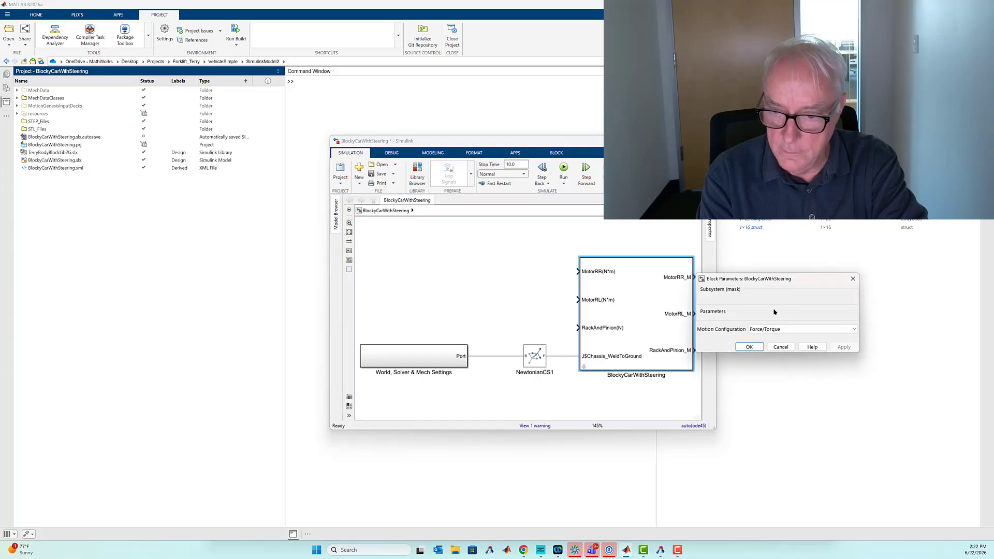
{"action": "left_click_drag", "start_coordinate": [755, 285], "coordinate": [541, 225]}
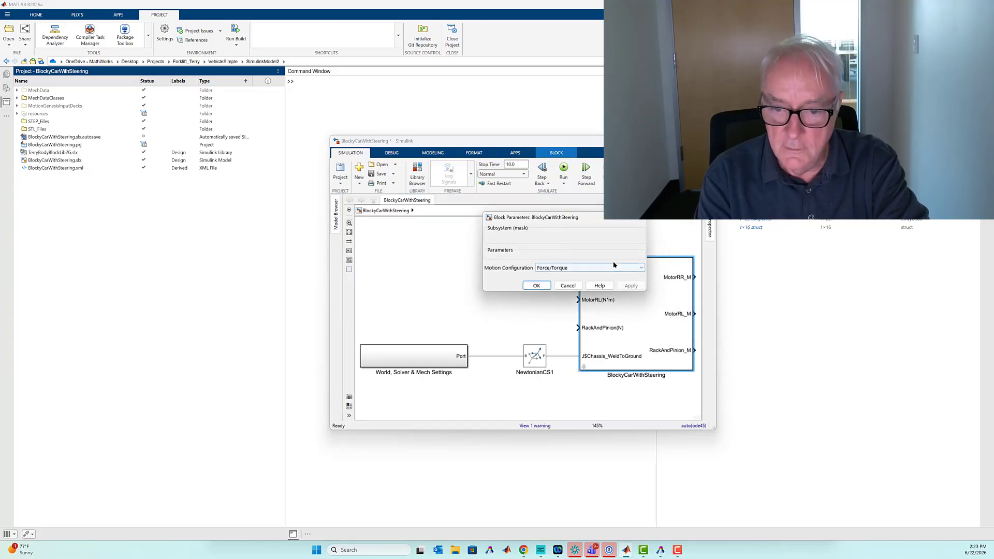
{"action": "left_click", "coordinate": [627, 270]}
{"action": "left_click", "coordinate": [547, 284]}
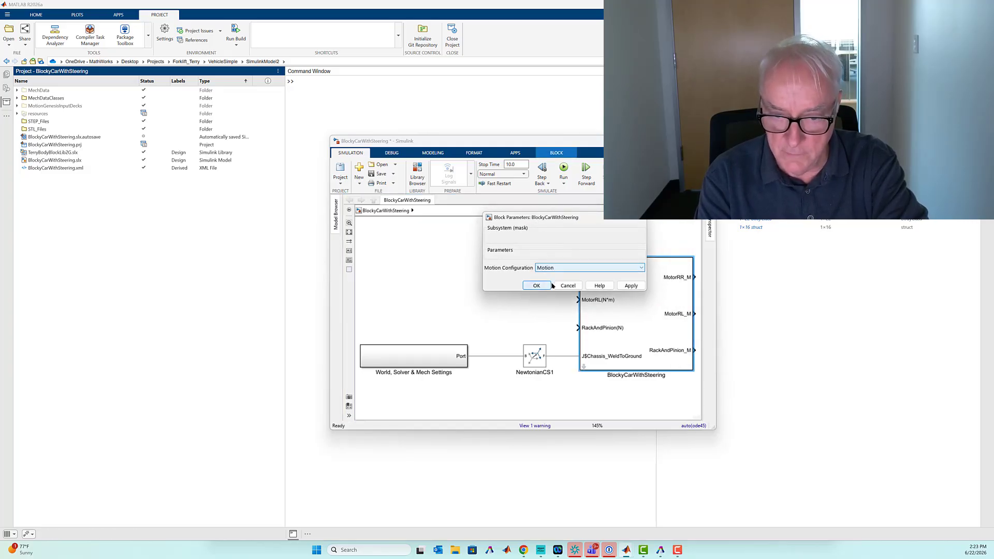
{"action": "left_click", "coordinate": [536, 285]}
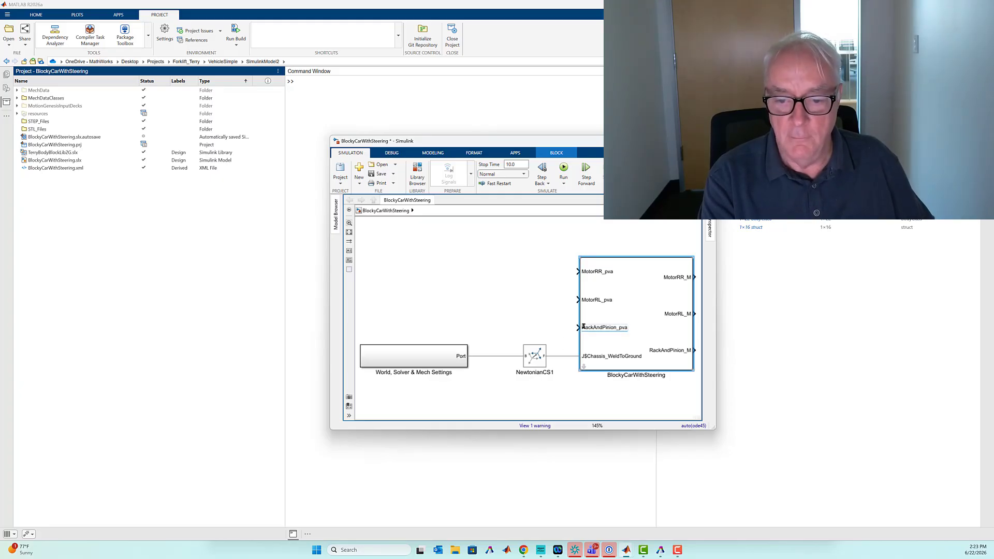
- Add a SmoothStep Velocity block from the Motion Signals library and connect it to MotorRR_pva and MotorRL_pva
{"action": "key", "text": "ctrl+shift+l"}
{"action": "left_click_drag", "start_coordinate": [300, 392], "coordinate": [477, 277]}
{"action": "left_click_drag", "start_coordinate": [570, 300], "coordinate": [578, 299]}
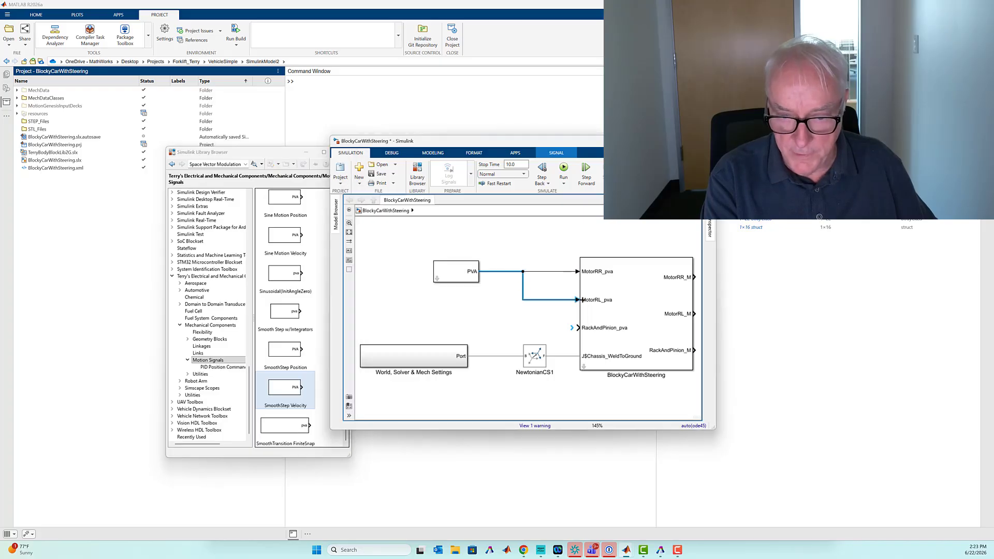
- Set the SmoothStep Velocity block's initial value to 0 and examine the contact spheres on the simulated car
{"action": "left_click", "coordinate": [450, 269]}
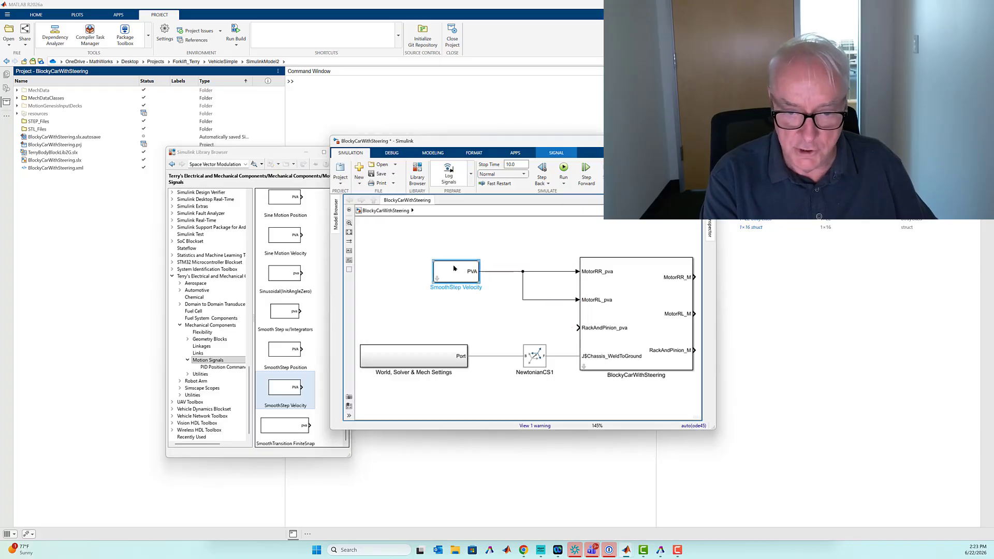
{"action": "double_click", "coordinate": [452, 268]}
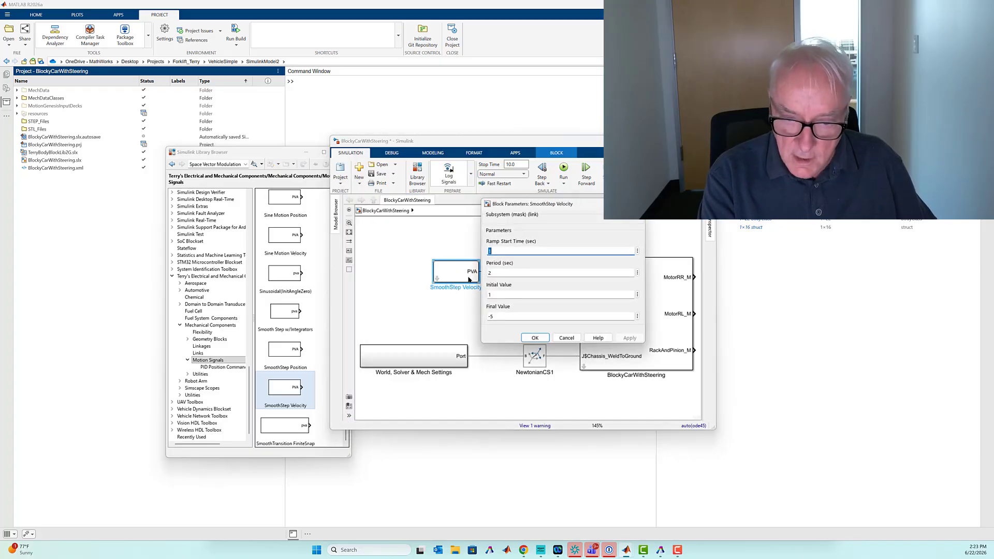
{"action": "double_click", "coordinate": [498, 294]}
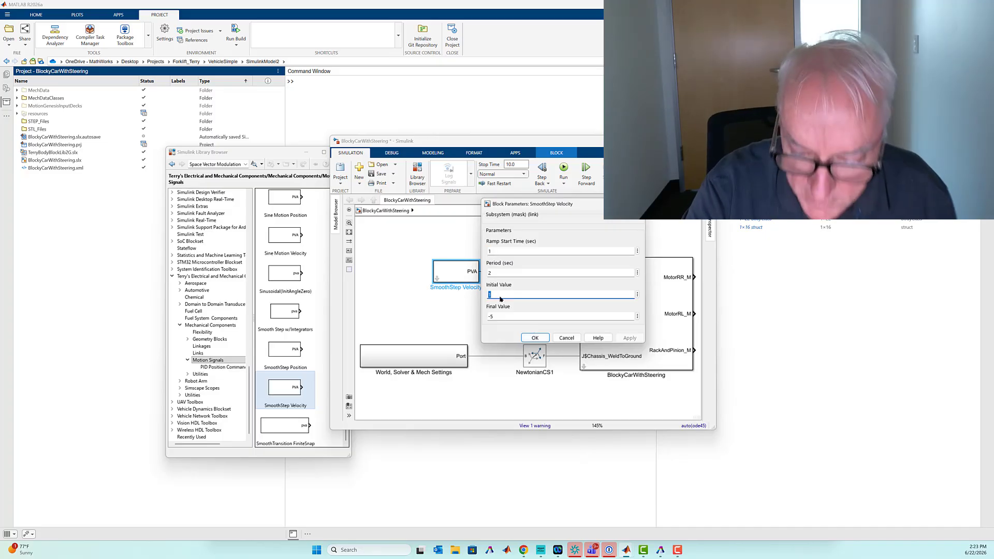
{"action": "type", "text": "0"}
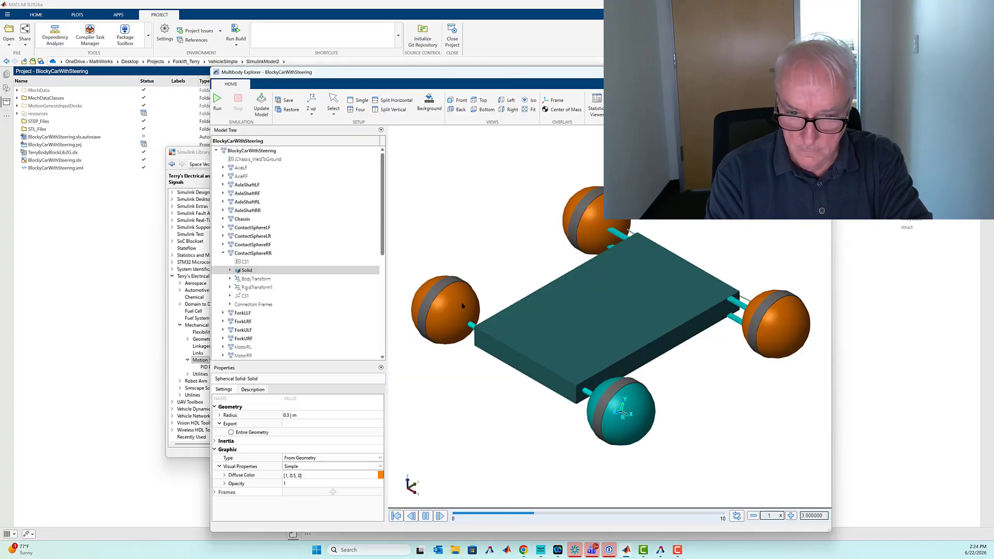
{"action": "left_click", "coordinate": [450, 337]}
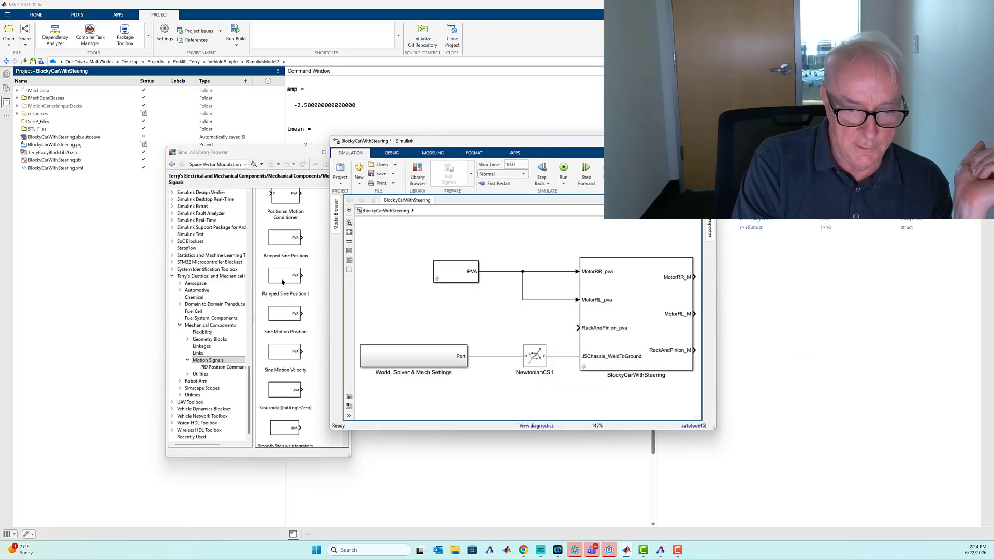
- Feed RackAndPinion_pva from a Ramped Sine Position block with amplitude 0.15 and period 5 seconds
{"action": "left_click_drag", "start_coordinate": [279, 239], "coordinate": [578, 327]}
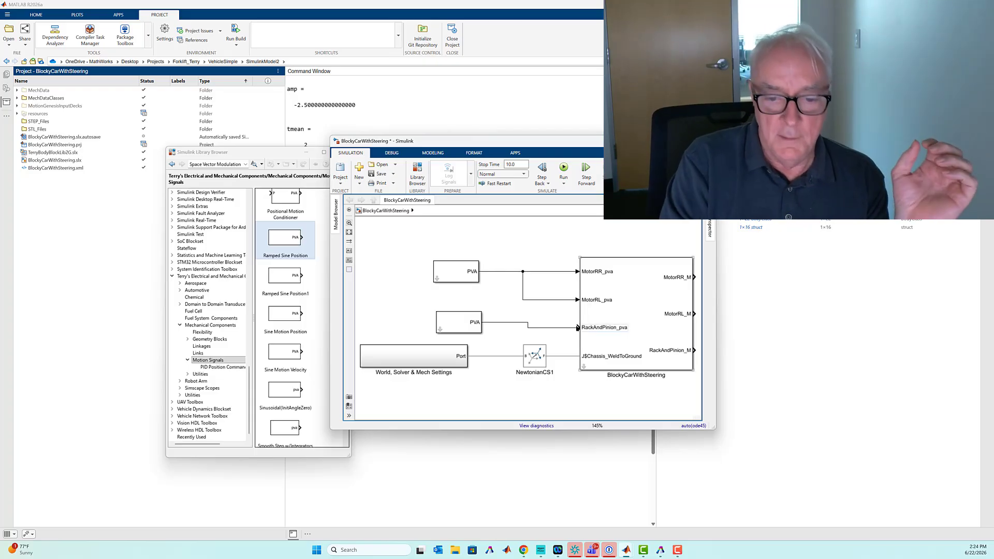
{"action": "left_click", "coordinate": [464, 324]}
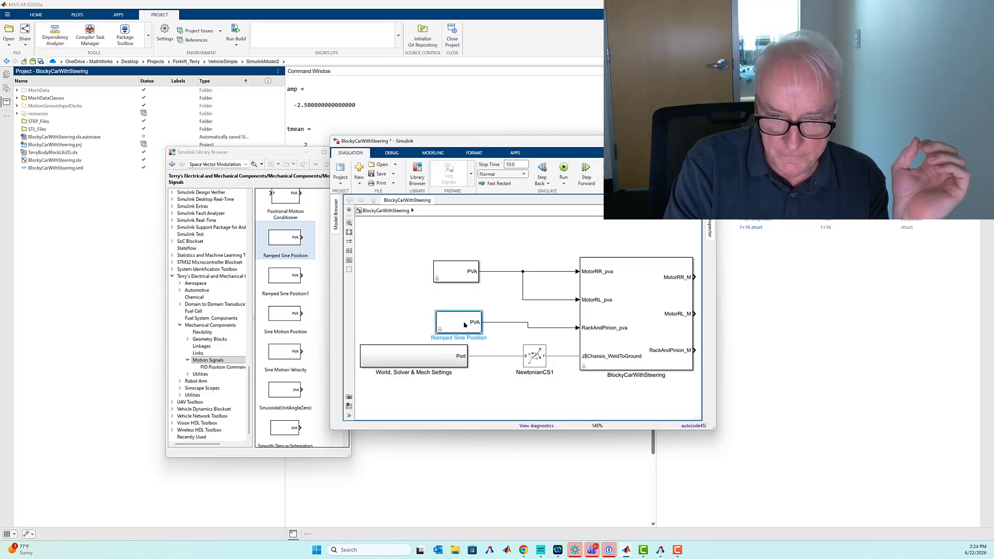
{"action": "double_click", "coordinate": [464, 324]}
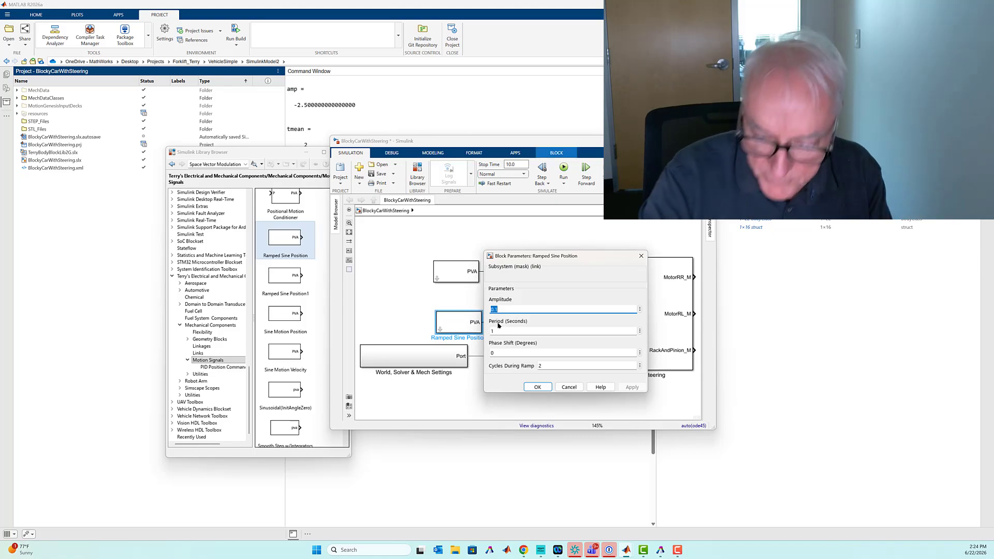
{"action": "type", "text": "0"}
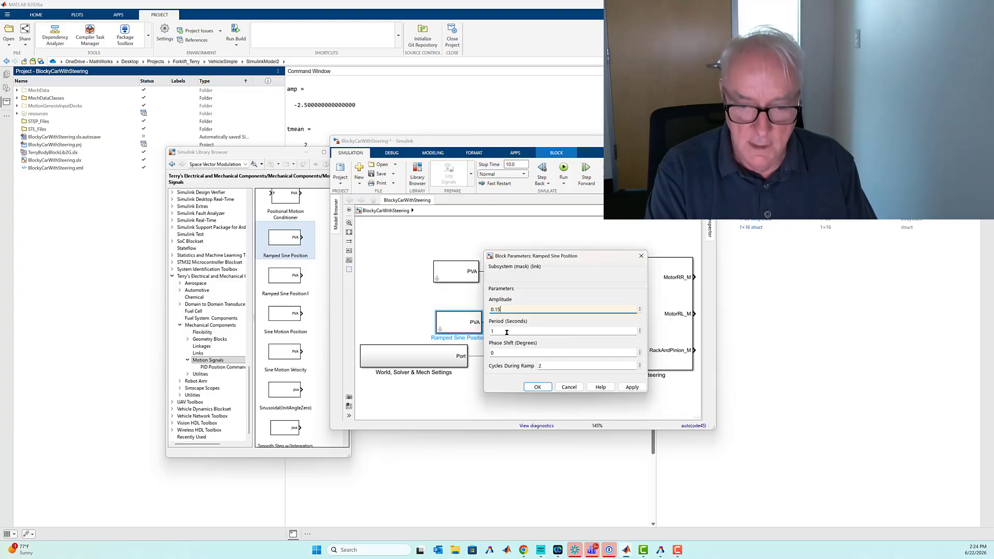
{"action": "double_click", "coordinate": [507, 332]}
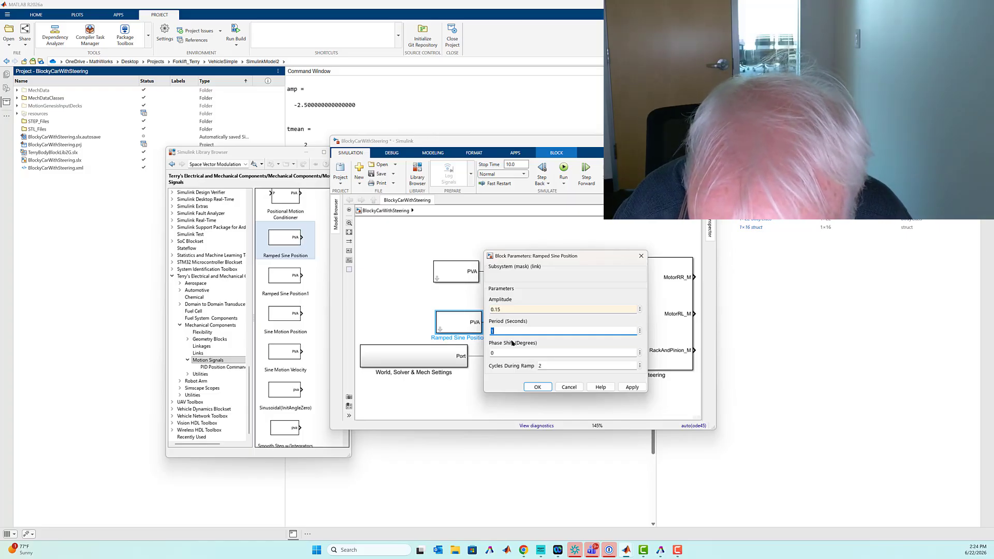
{"action": "type", "text": "5"}
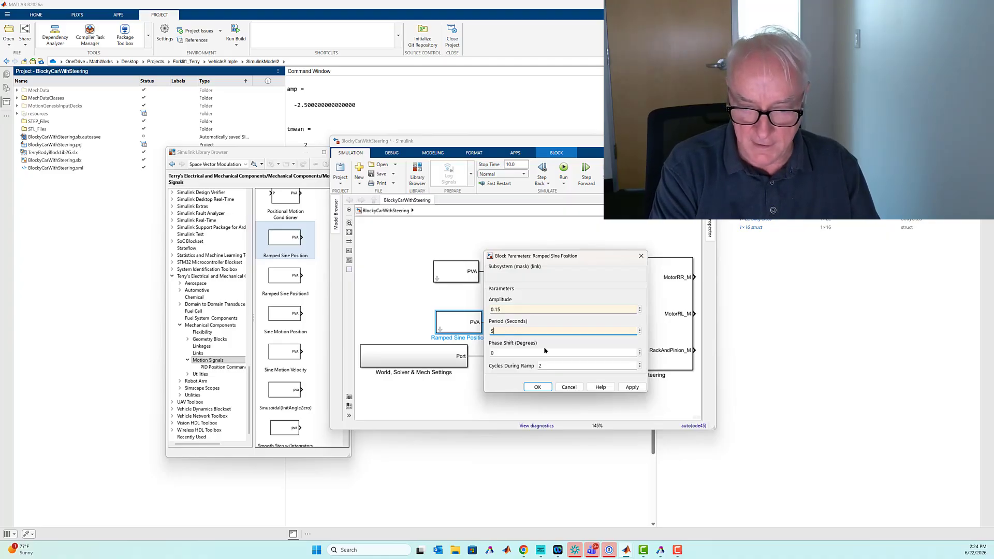
{"action": "double_click", "coordinate": [553, 368]}
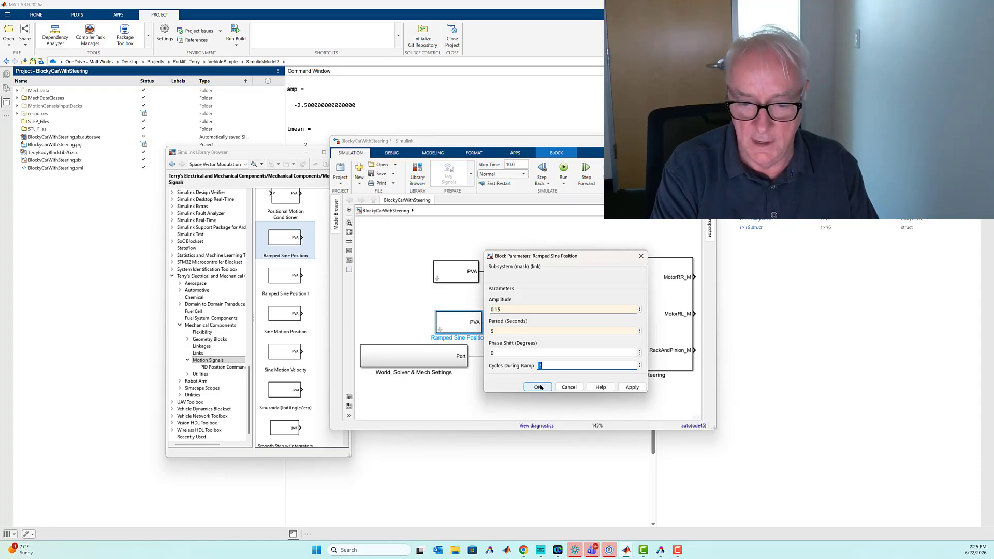
{"action": "left_click", "coordinate": [538, 387]}
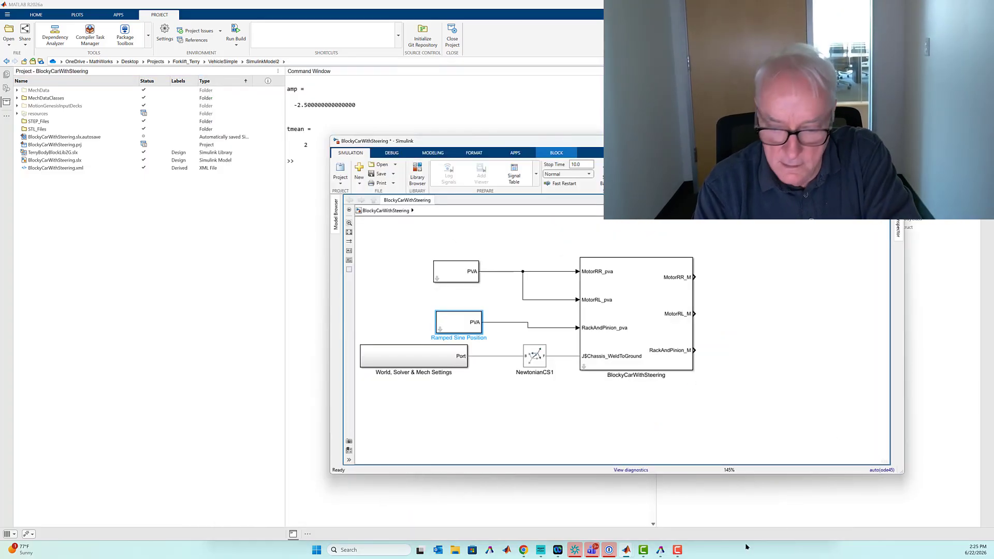
- Add an Infinite Plane block from the Simscape Multibody Curves and Surfaces library to the empty area below the car subsystem
{"action": "mouse_move", "coordinate": [627, 554]}
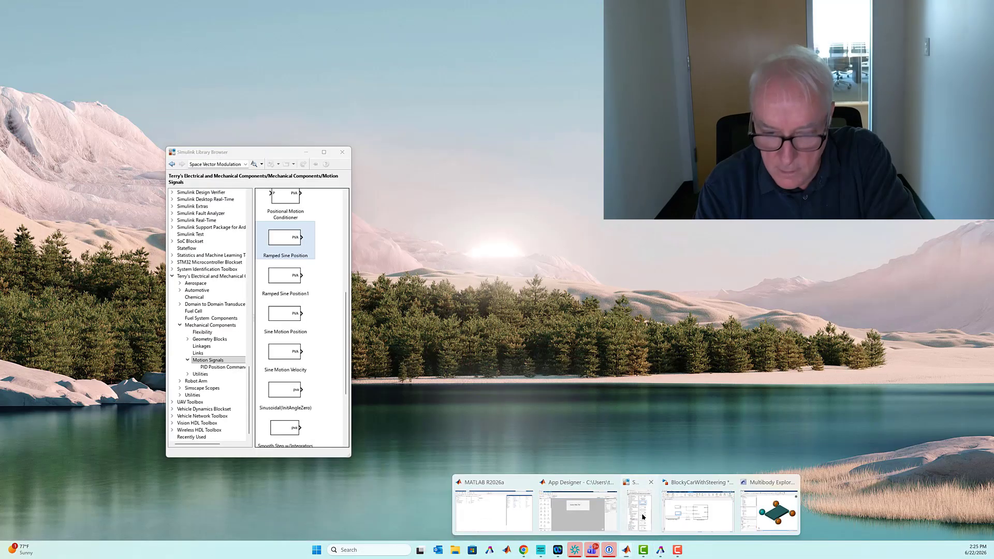
{"action": "left_click", "coordinate": [642, 512]}
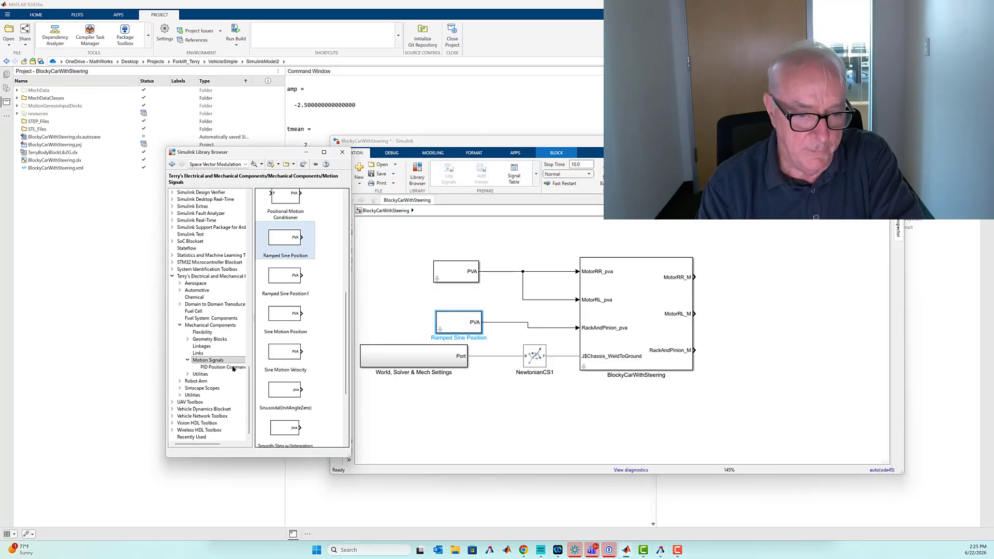
{"action": "scroll", "coordinate": [196, 356], "scroll_direction": "up", "scroll_amount": 2}
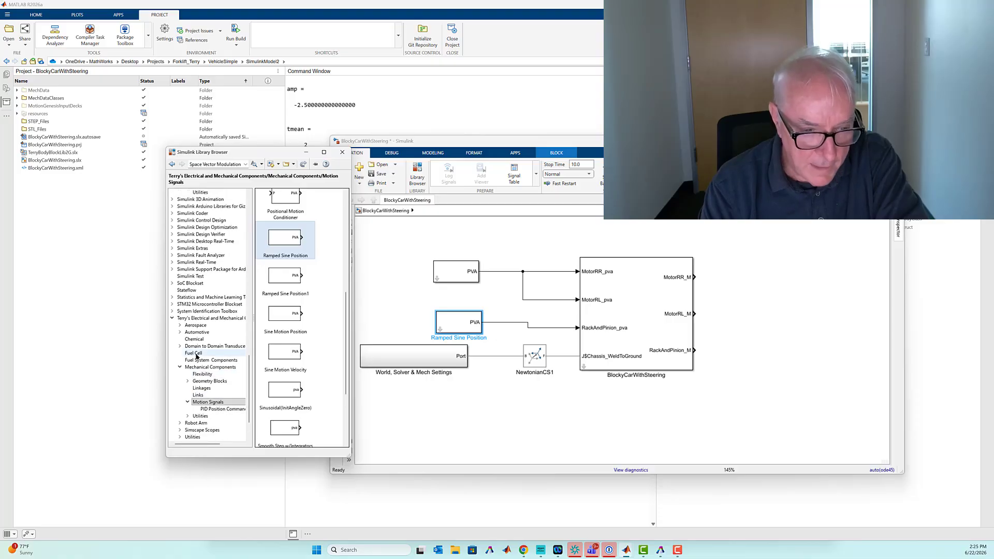
{"action": "scroll", "coordinate": [196, 356], "scroll_direction": "down", "scroll_amount": 1}
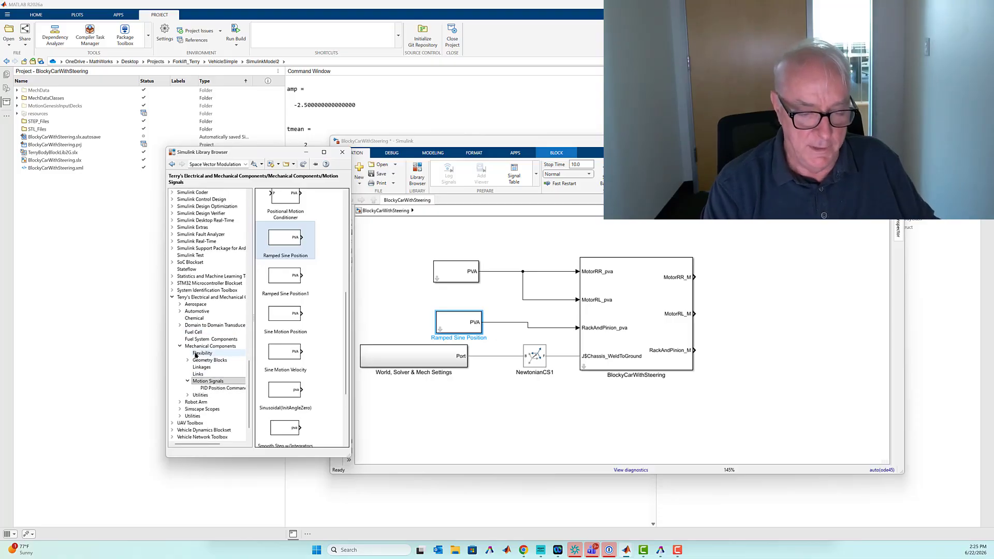
{"action": "scroll", "coordinate": [200, 360], "scroll_direction": "up", "scroll_amount": 5}
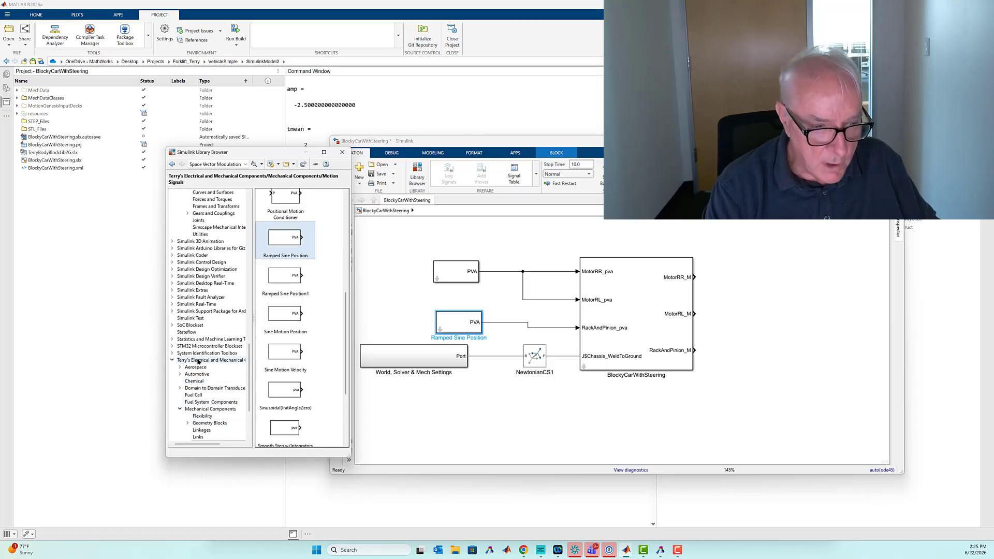
{"action": "scroll", "coordinate": [200, 360], "scroll_direction": "up", "scroll_amount": 1}
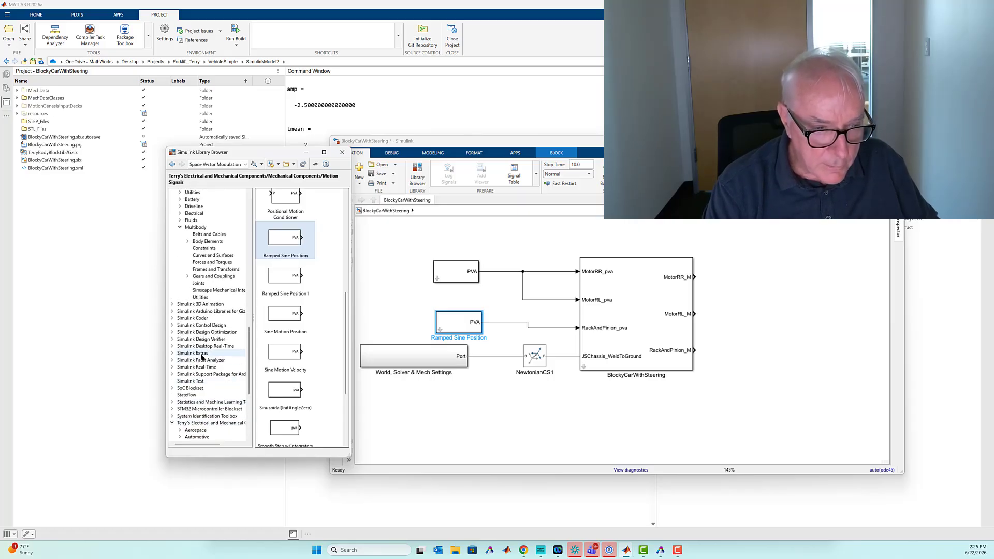
{"action": "left_click", "coordinate": [222, 262]}
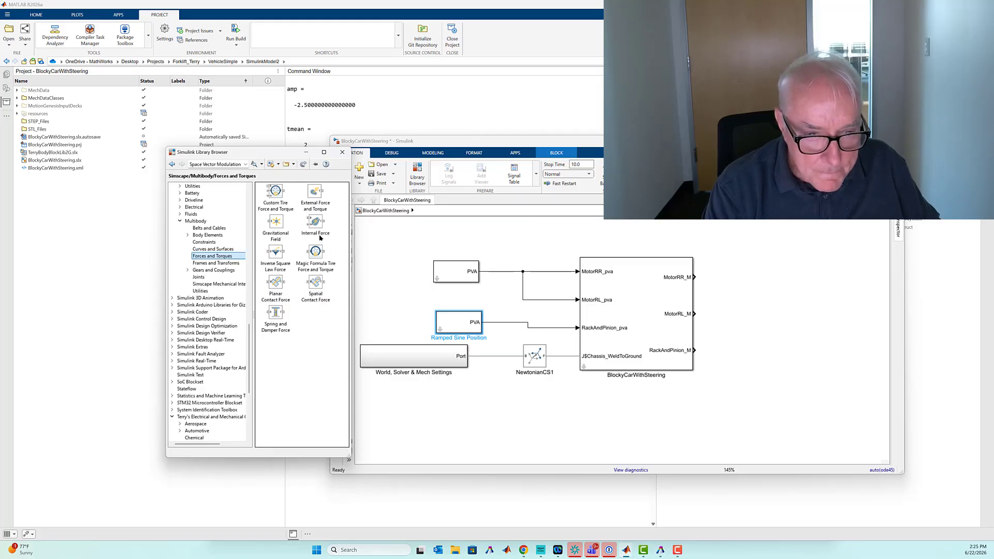
{"action": "left_click", "coordinate": [215, 250]}
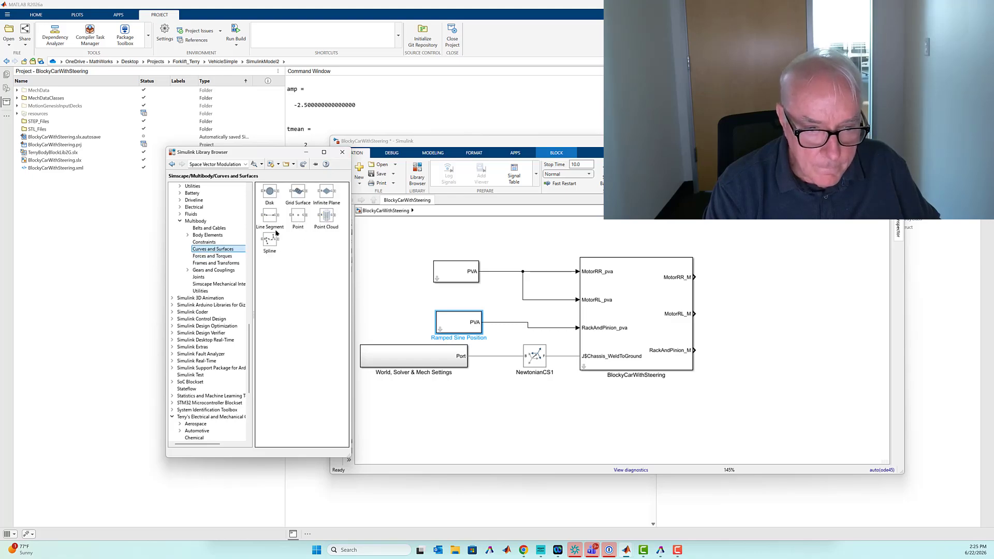
{"action": "left_click_drag", "start_coordinate": [323, 191], "coordinate": [755, 416]}
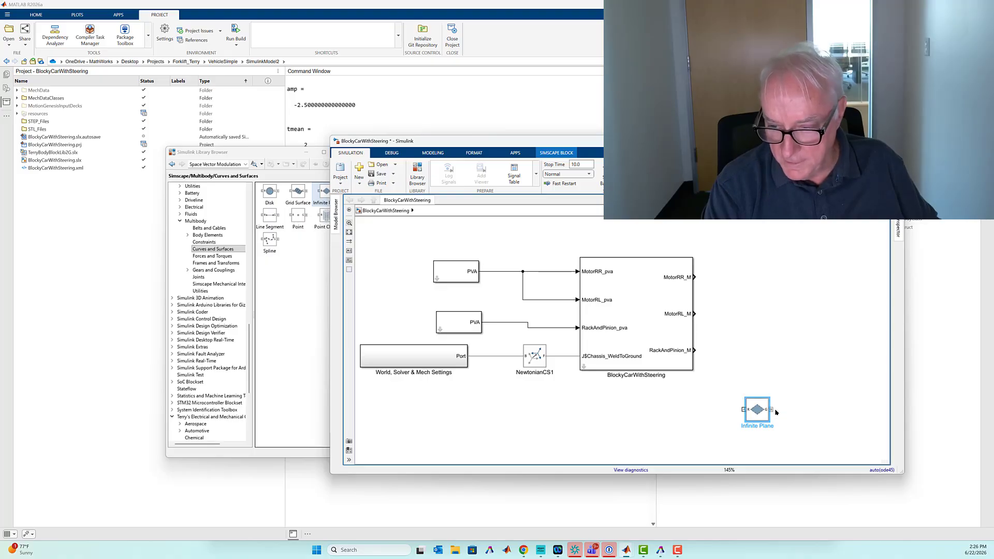
{"action": "left_click_drag", "start_coordinate": [773, 410], "coordinate": [797, 378]}
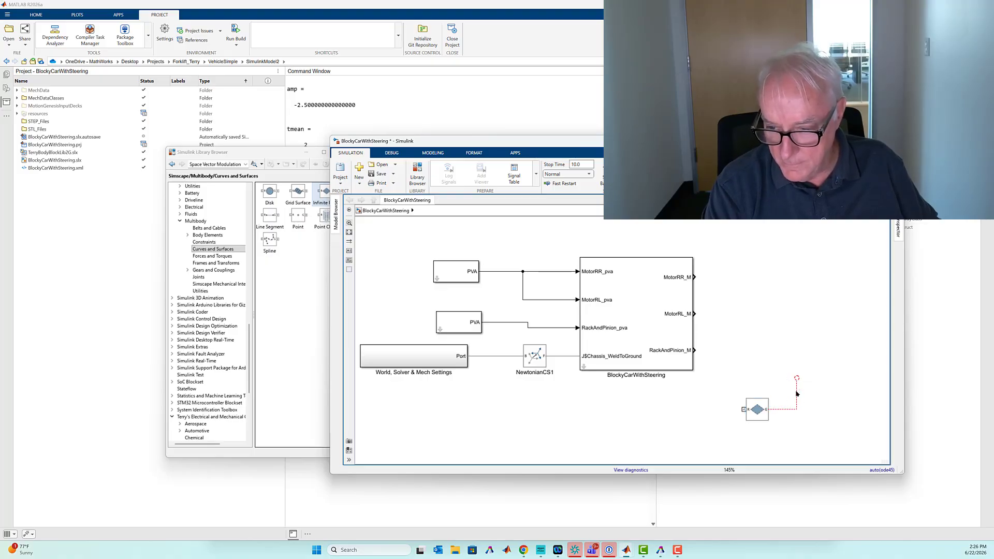
{"action": "left_click", "coordinate": [798, 391]}
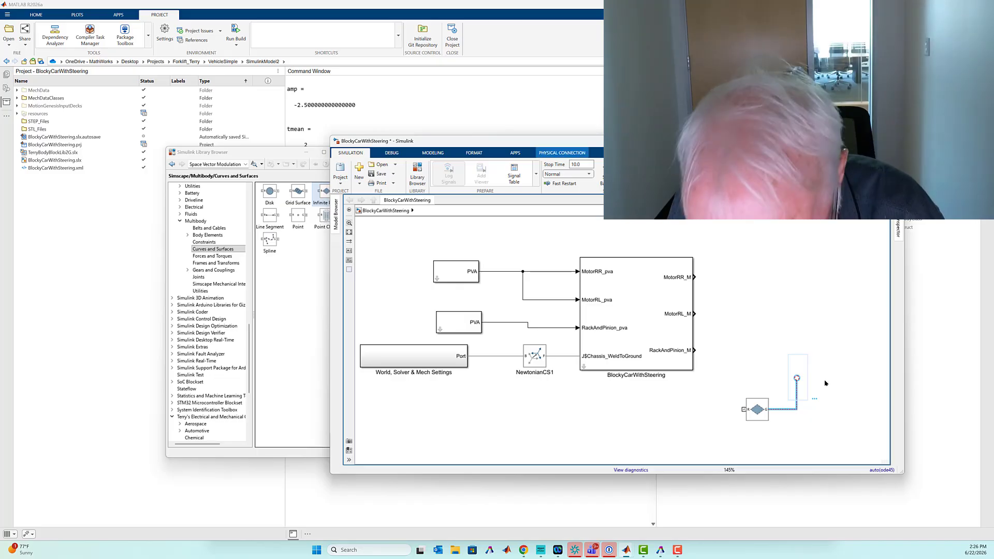
{"action": "key", "text": "Delete"}
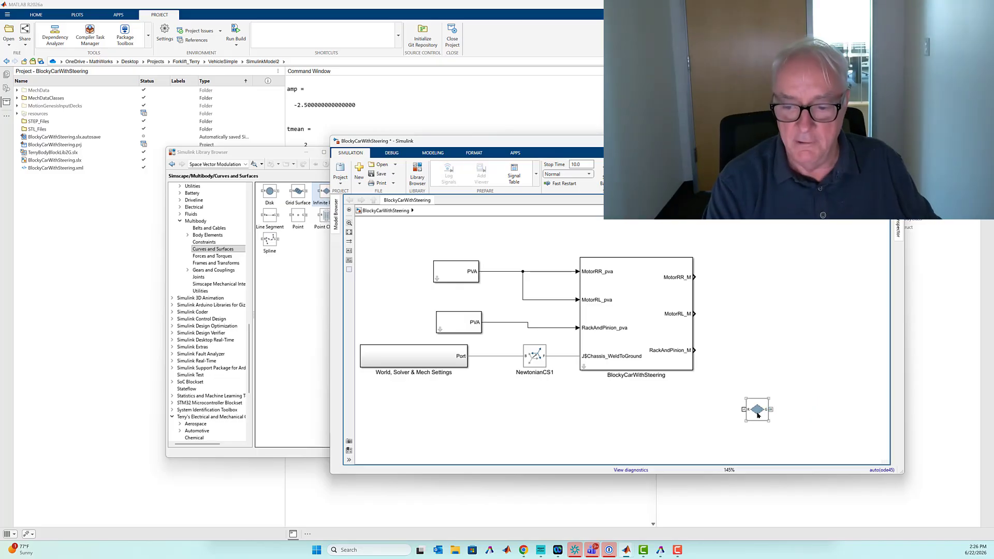
- Connect the Infinite Plane to the World, Solver & Mech Settings port line and set its graphic width and height to 10 m
{"action": "left_click_drag", "start_coordinate": [752, 417], "coordinate": [488, 355]}
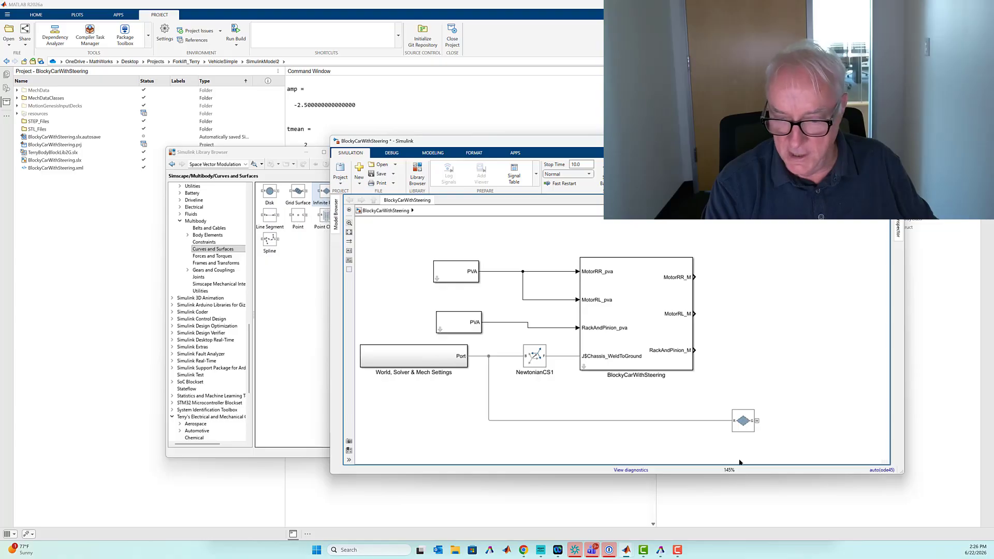
{"action": "double_click", "coordinate": [740, 420]}
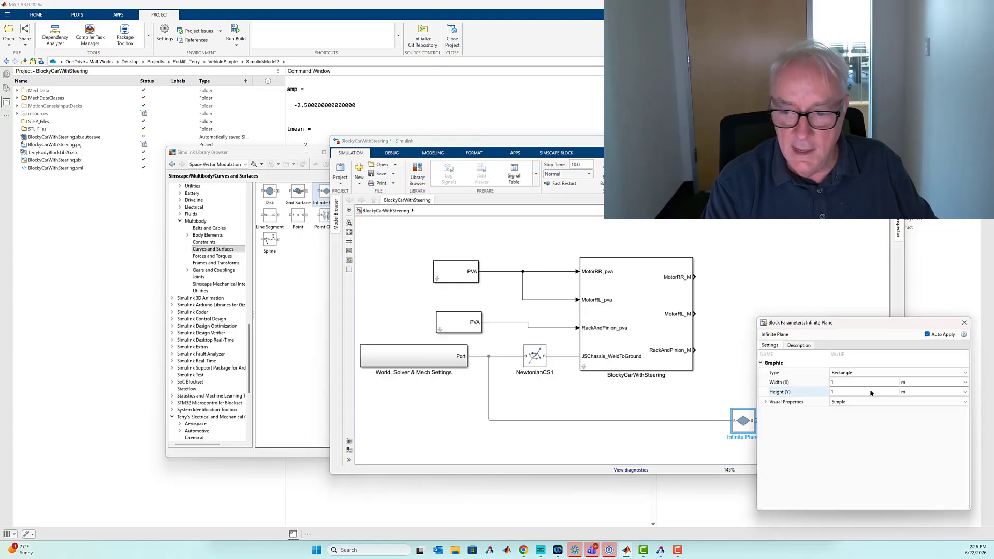
{"action": "left_click_drag", "start_coordinate": [829, 326], "coordinate": [682, 311]}
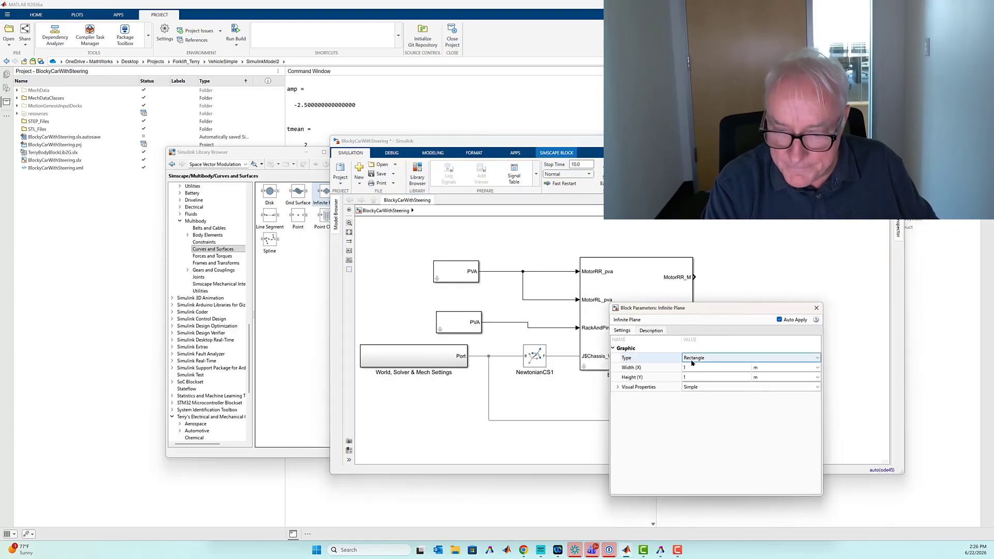
{"action": "left_click", "coordinate": [691, 369]}
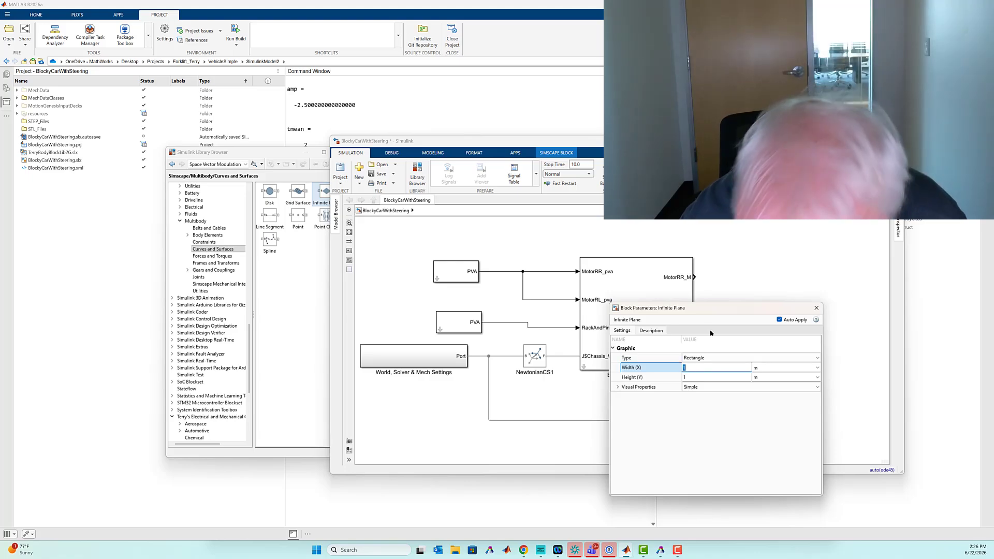
{"action": "type", "text": "10"}
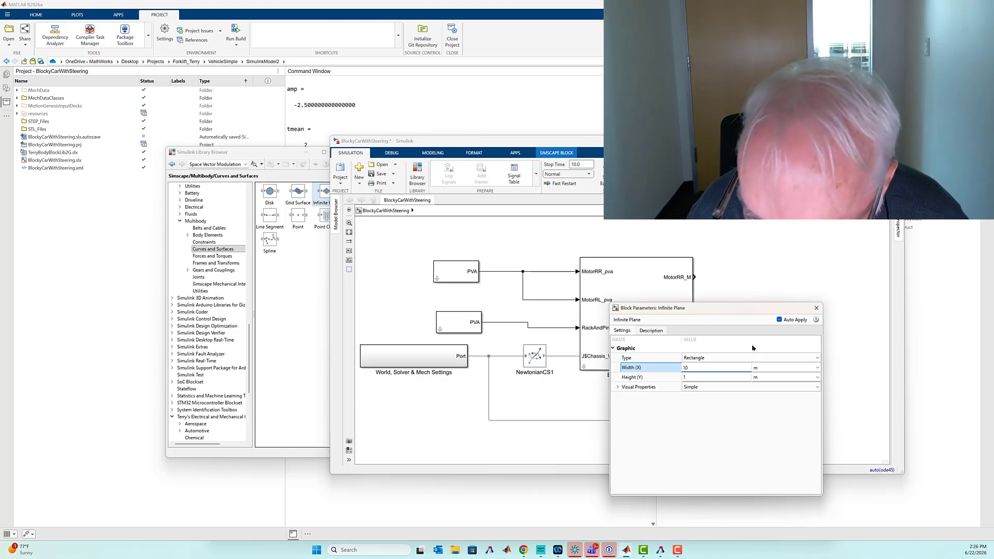
{"action": "left_click", "coordinate": [704, 378]}
{"action": "type", "text": "10"}
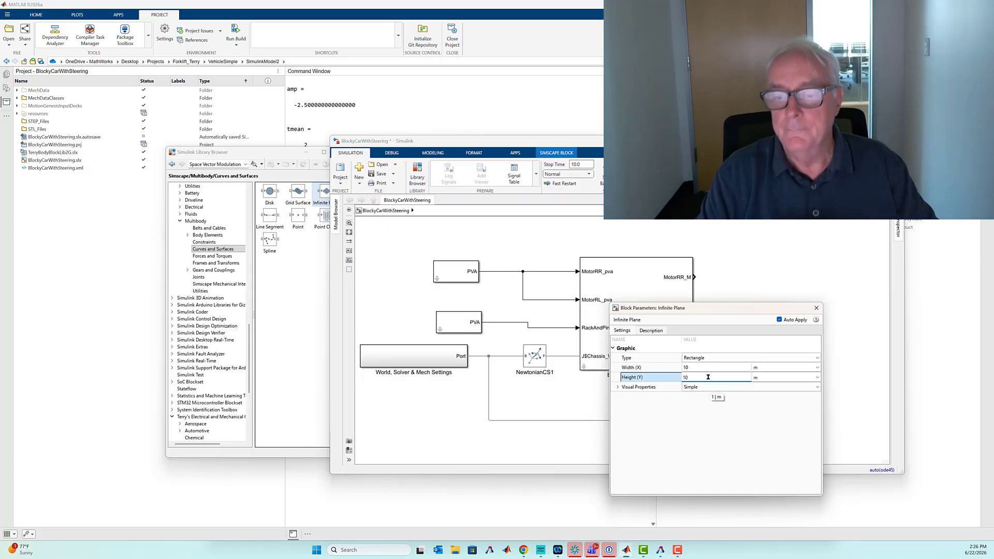
{"action": "left_click", "coordinate": [816, 309]}
- Update the model and examine the whole plane together with the car in the Multibody Explorer
{"action": "key", "text": "ctrl+d"}
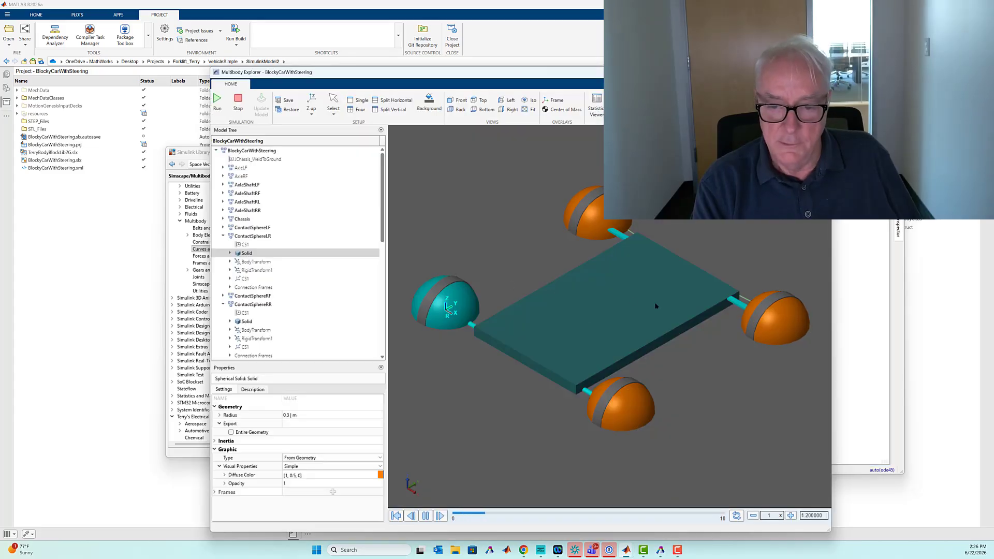
{"action": "left_click", "coordinate": [523, 110]}
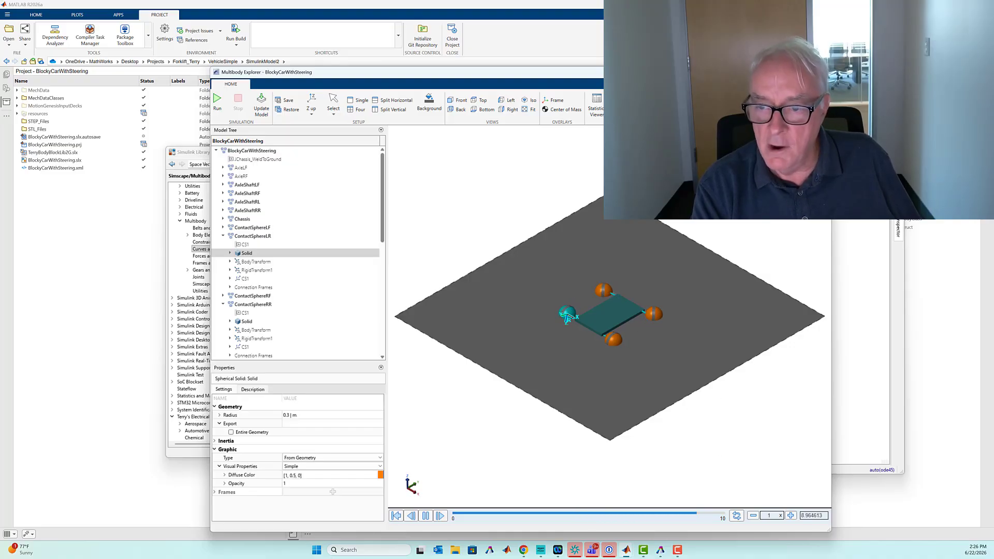
{"action": "left_click", "coordinate": [821, 72]}
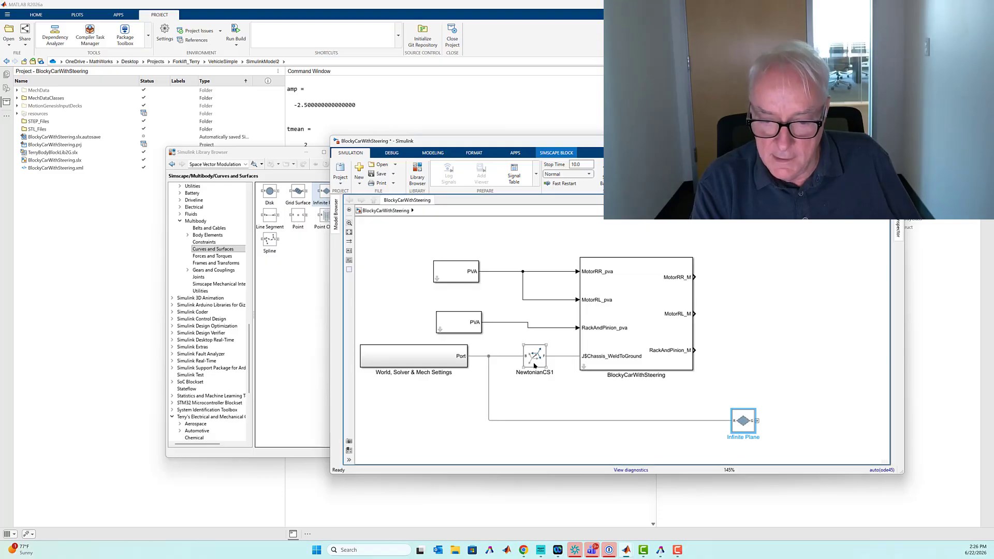
- Insert a copy of NewtonianCS1 in the Infinite Plane's line, give it a Standard Axis +Z offset of -0.3 m, and update the model
{"action": "left_click_drag", "start_coordinate": [534, 365], "coordinate": [608, 419]}
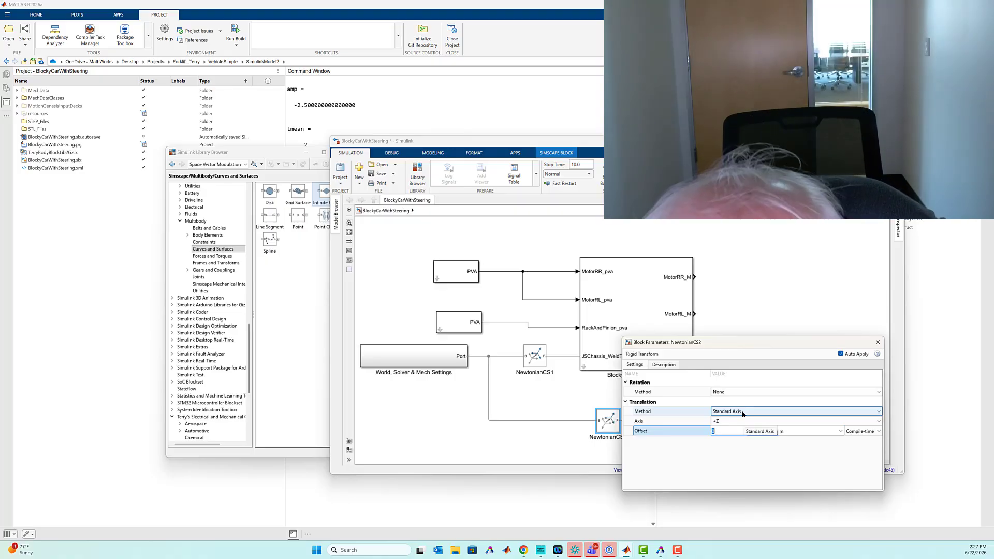
{"action": "type", "text": "-0"}
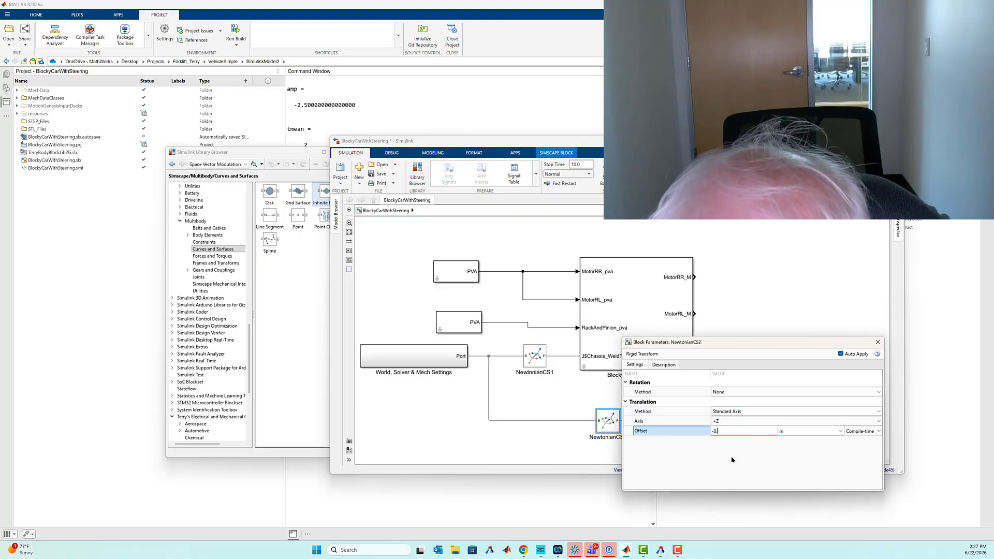
{"action": "type", "text": ".5"}
{"action": "key", "text": "Return"}
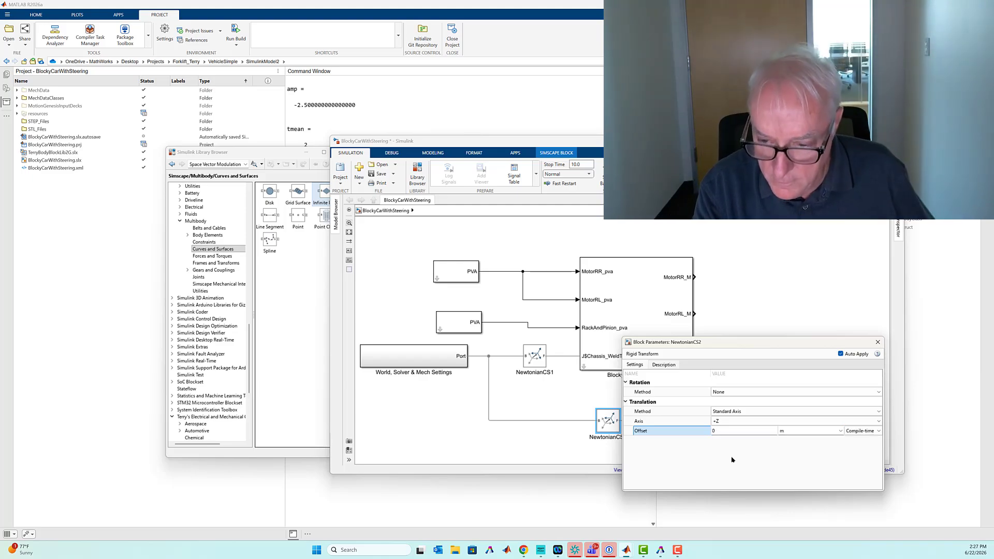
{"action": "left_click", "coordinate": [878, 342]}
{"action": "key", "text": "ctrl+d"}
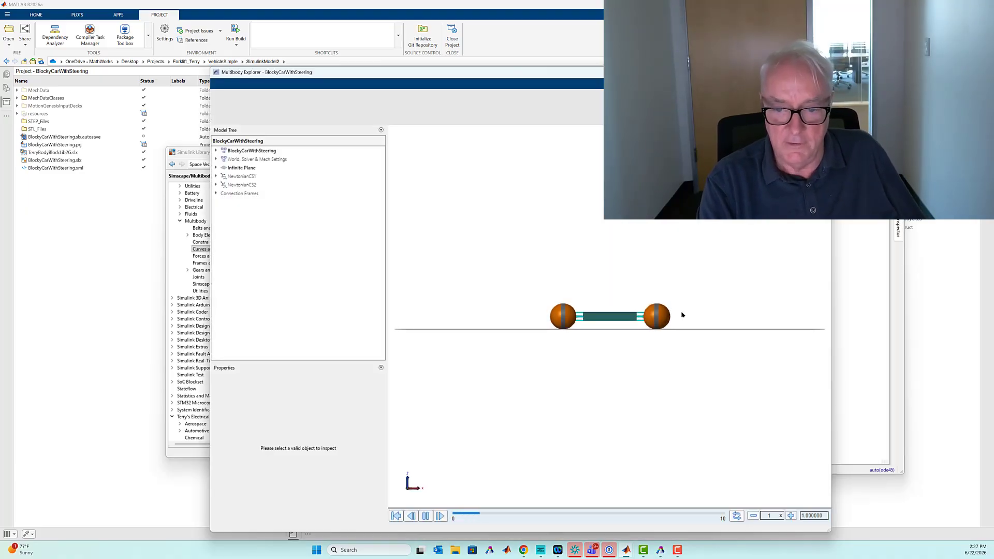
{"action": "left_click", "coordinate": [858, 279]}
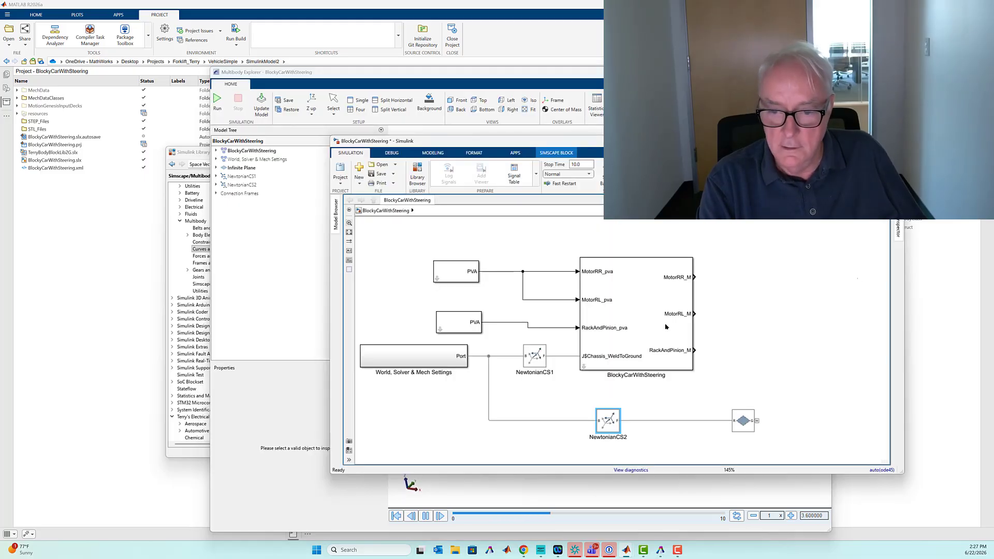
- Open the BlockyCarWithSteering subsystem in a maximized window and move the MotorRL and MotorRR block rows clear below SpindleLF
{"action": "double_click", "coordinate": [583, 365]}
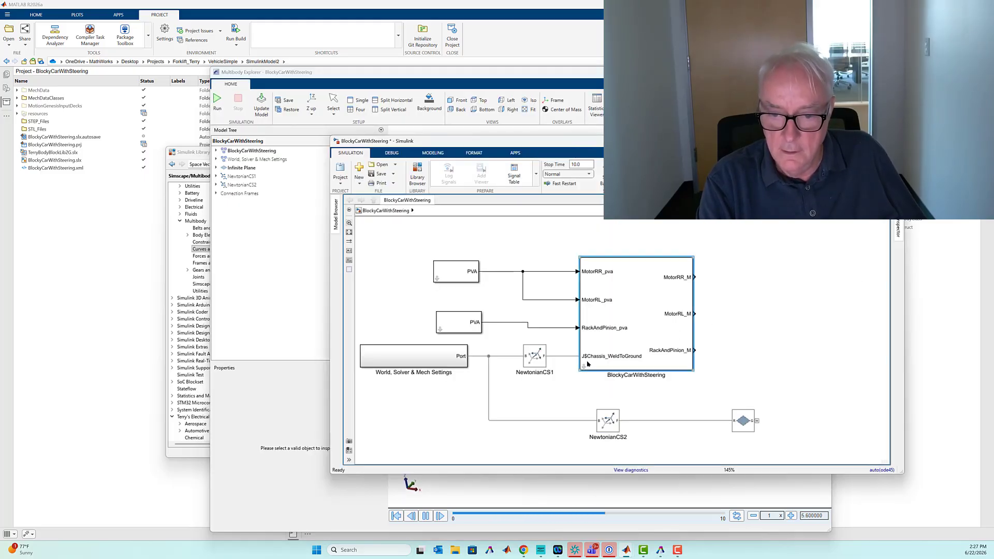
{"action": "double_click", "coordinate": [590, 143]}
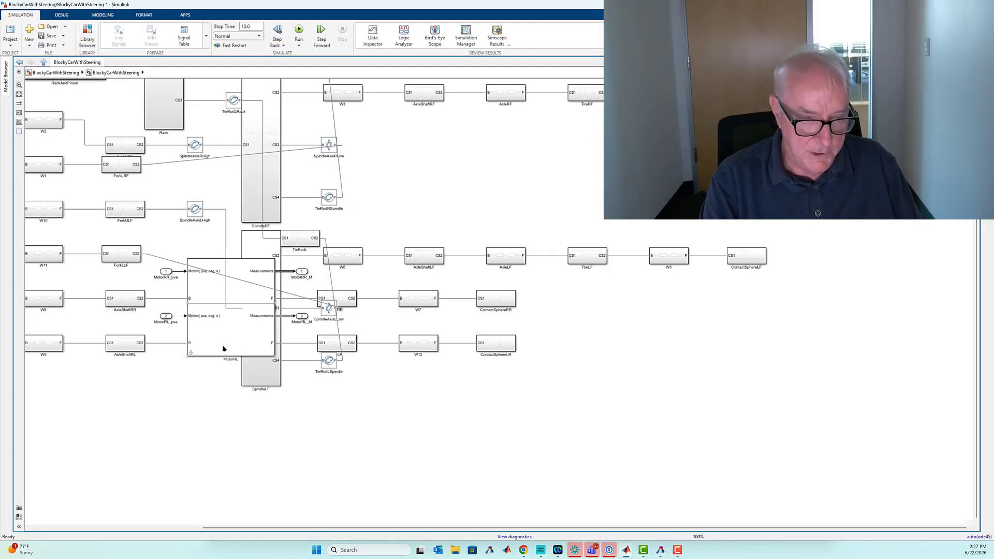
{"action": "left_click_drag", "start_coordinate": [223, 348], "coordinate": [240, 515]}
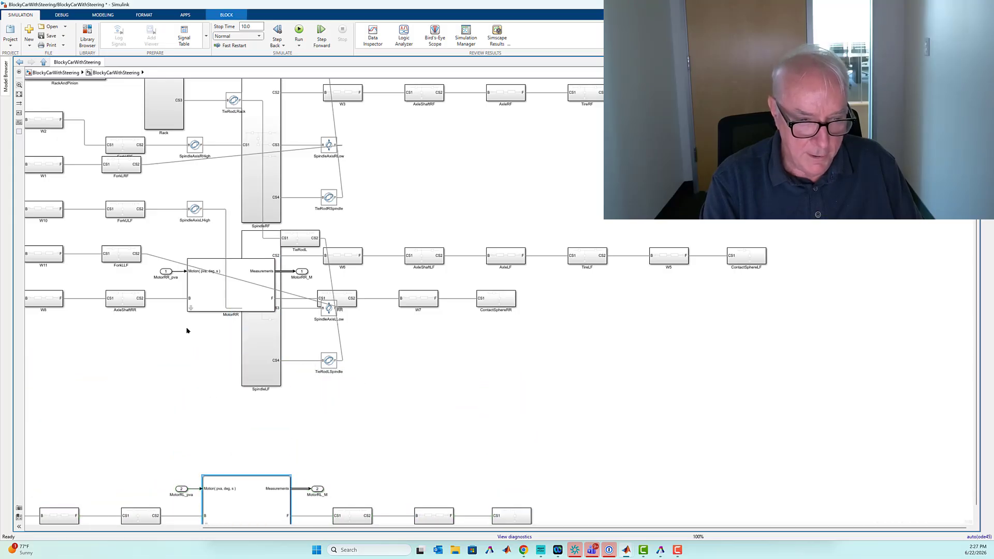
{"action": "left_click_drag", "start_coordinate": [203, 294], "coordinate": [212, 440]}
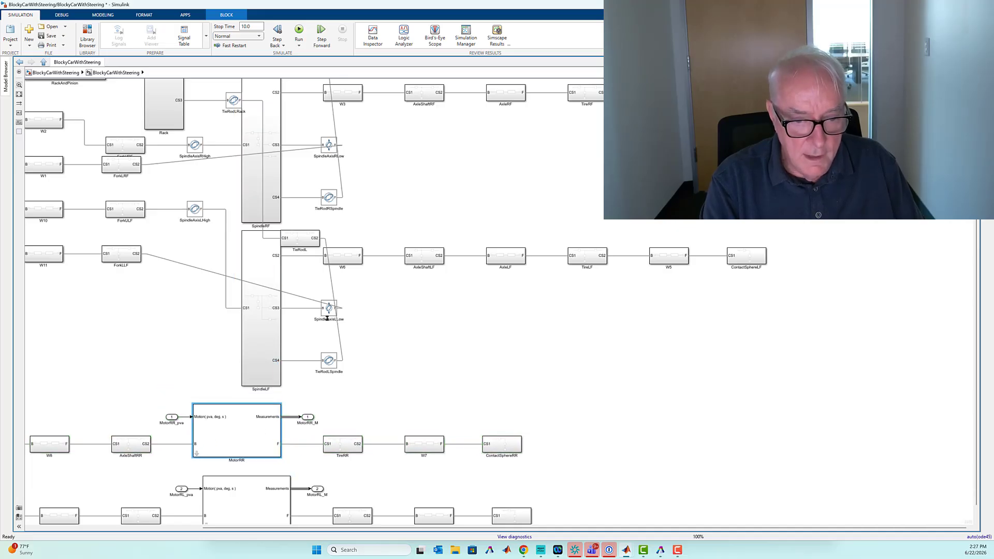
- Shift the SpindleAxisLLow, TieRodLSpindle, SpindleAxisRLow and TieRodRSpindle joints slightly away from the spindles to reroute their diagonal lines orthogonally
{"action": "left_click_drag", "start_coordinate": [327, 312], "coordinate": [334, 317]}
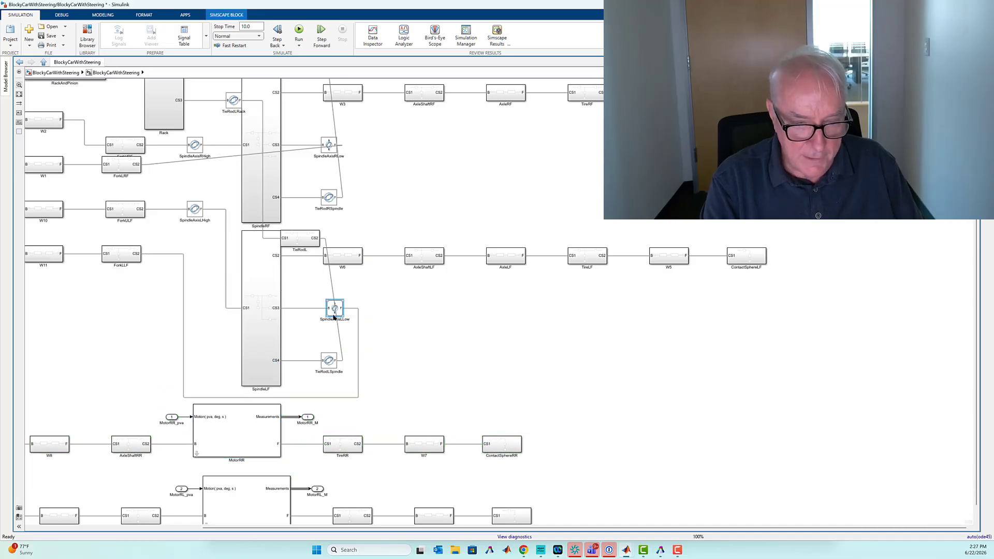
{"action": "left_click_drag", "start_coordinate": [331, 364], "coordinate": [337, 366]}
{"action": "left_click_drag", "start_coordinate": [336, 145], "coordinate": [342, 146]}
{"action": "left_click_drag", "start_coordinate": [332, 197], "coordinate": [341, 196]}
{"action": "left_click", "coordinate": [428, 182]}
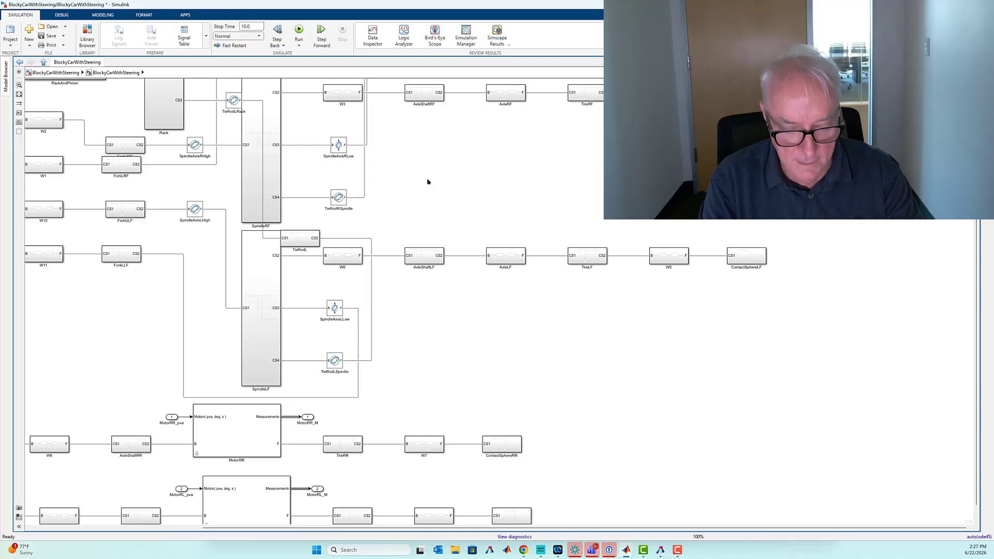
{"action": "key", "text": "space"}
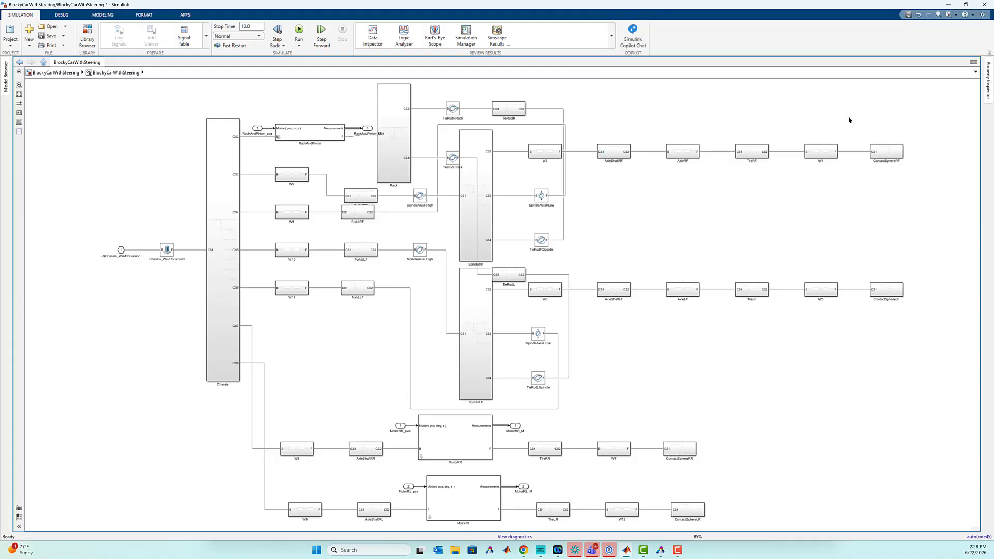
- Open the ContactSphereRF subsystem and enable Entire Geometry export on its Solid block
{"action": "left_click_drag", "start_coordinate": [883, 105], "coordinate": [925, 300]}
{"action": "left_click_drag", "start_coordinate": [677, 418], "coordinate": [734, 517]}
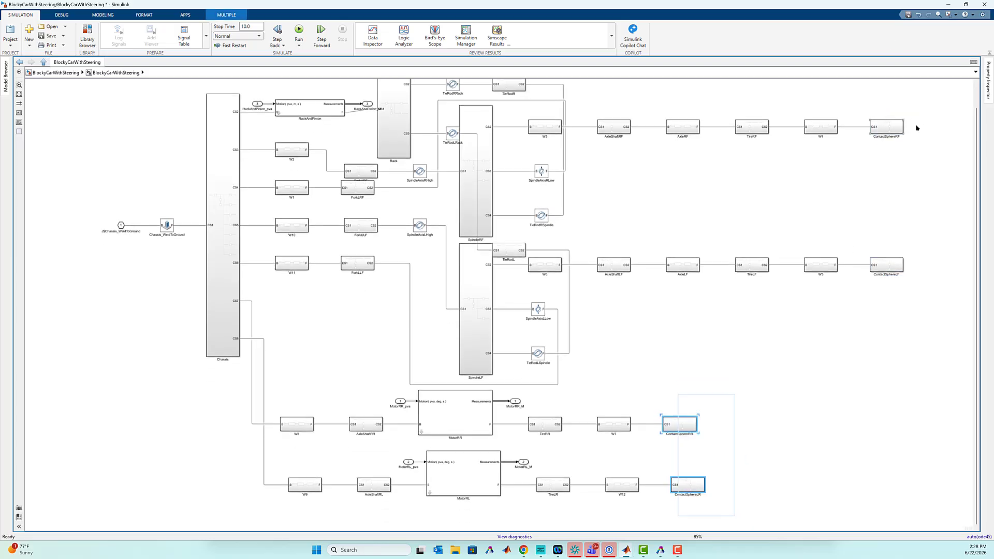
{"action": "double_click", "coordinate": [883, 129]}
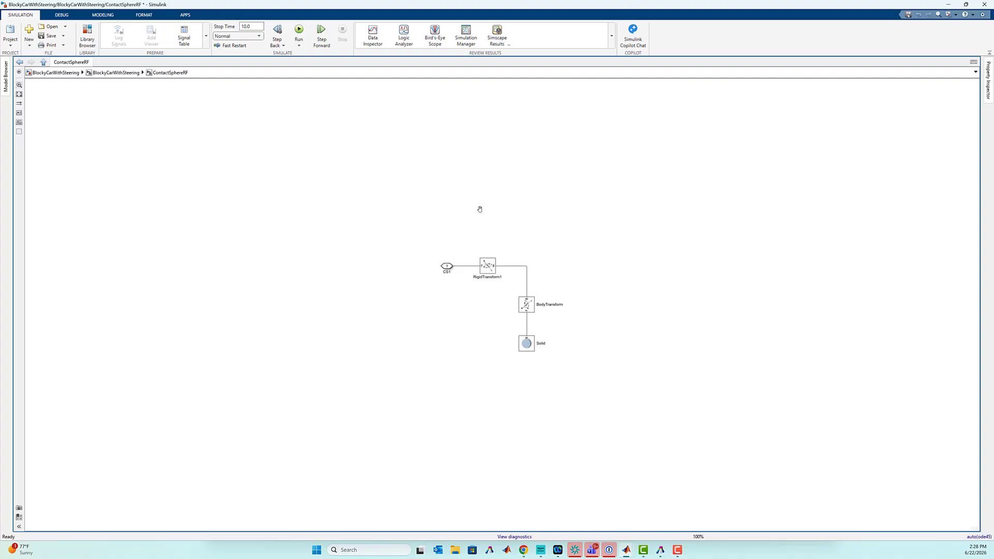
{"action": "key", "text": "space"}
{"action": "left_click", "coordinate": [628, 476]}
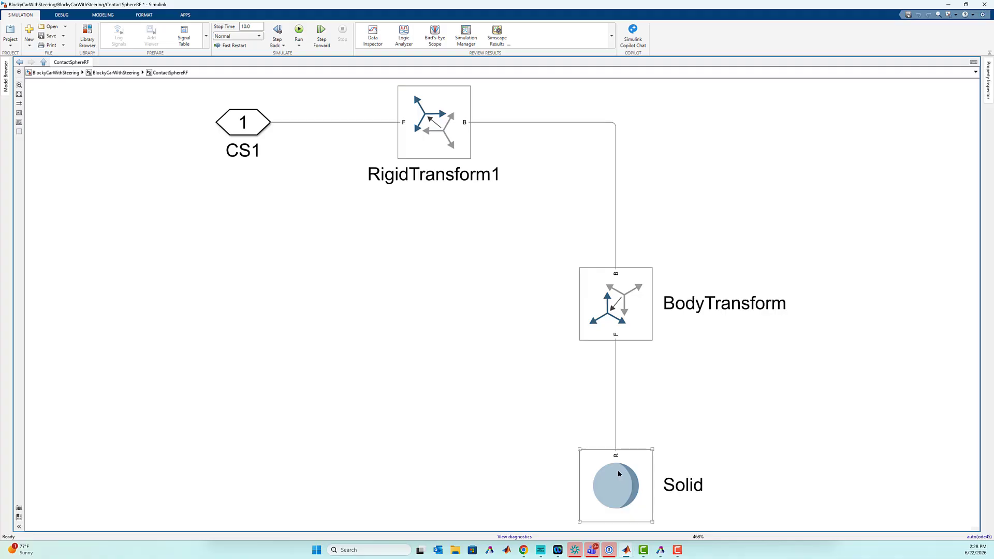
{"action": "left_click", "coordinate": [618, 474]}
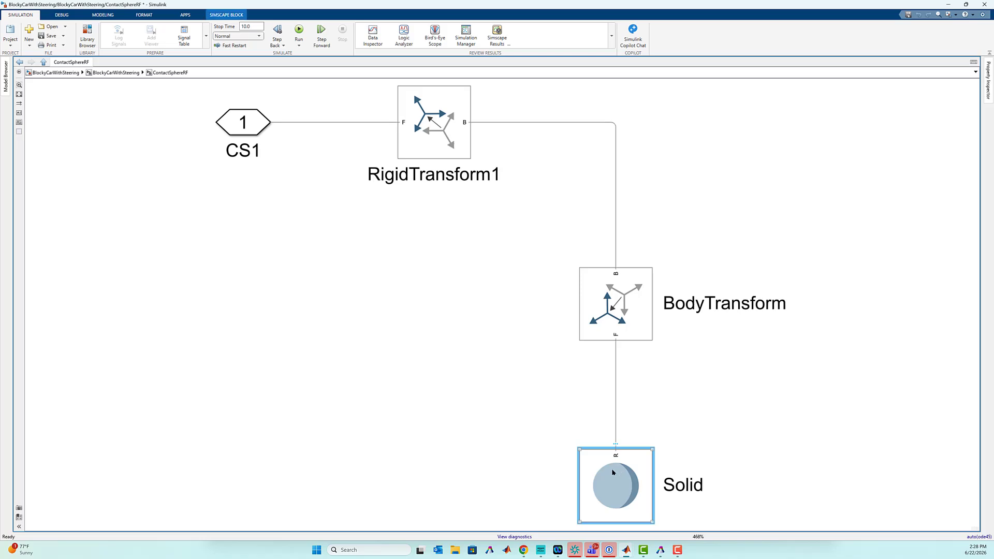
{"action": "double_click", "coordinate": [613, 472]}
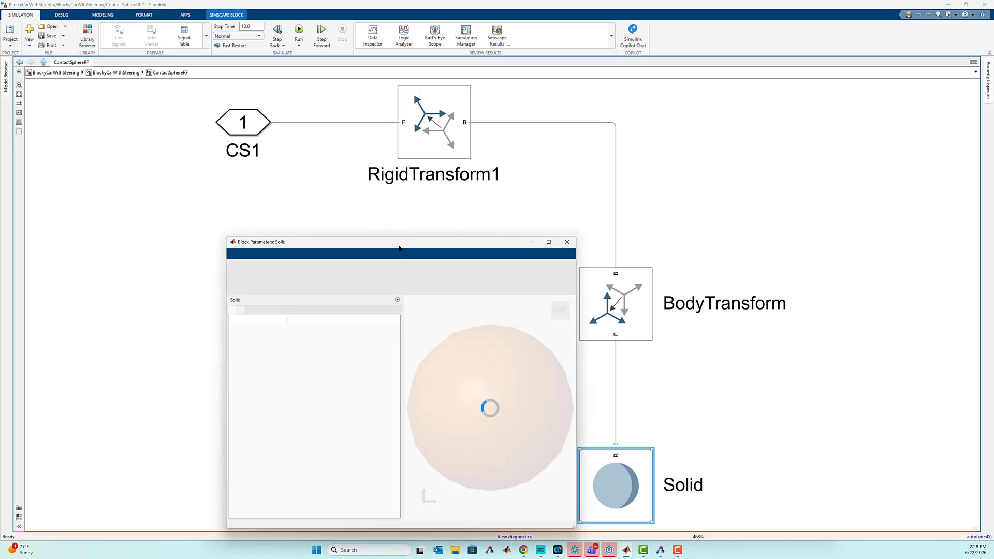
{"action": "left_click_drag", "start_coordinate": [399, 240], "coordinate": [445, 131]}
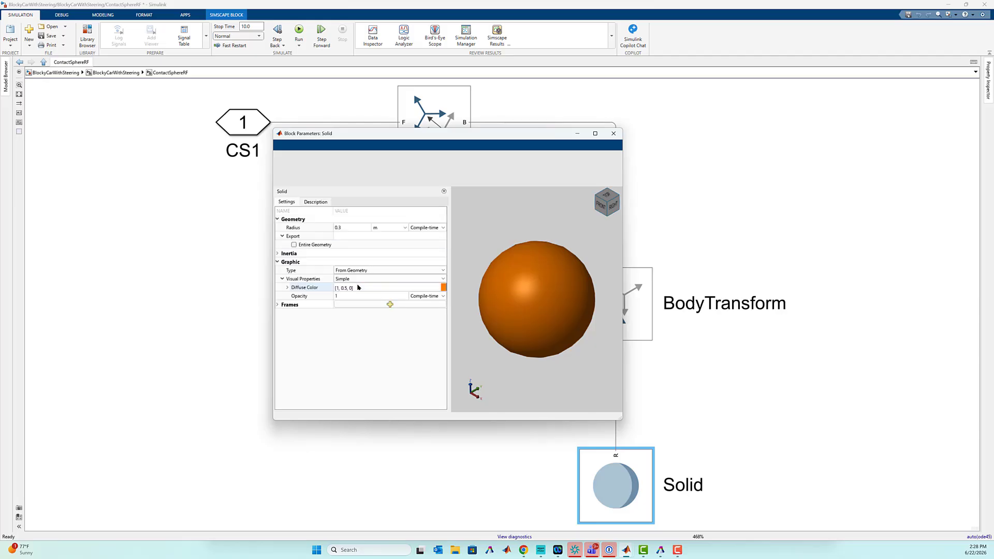
{"action": "left_click", "coordinate": [295, 245]}
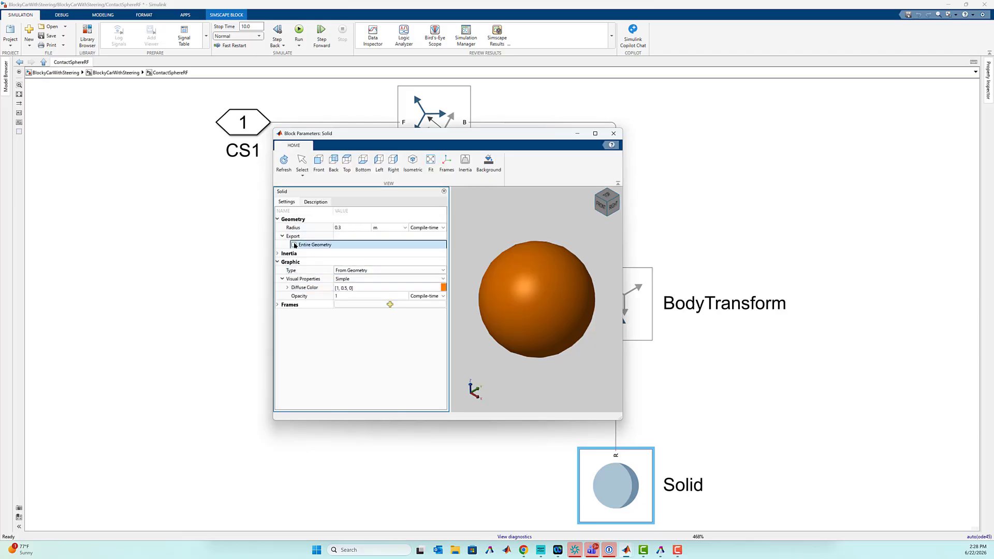
{"action": "left_click", "coordinate": [613, 133]}
{"action": "left_click", "coordinate": [846, 258]}
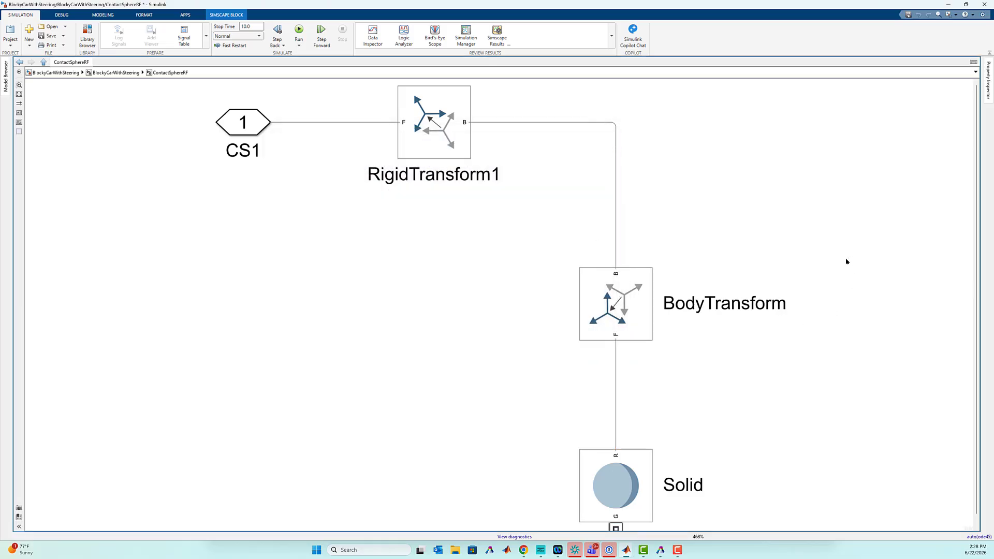
- Duplicate the CS1 connection port, flip the copy, and connect it to the Solid's G port below the block
{"action": "key", "text": "space"}
{"action": "scroll", "coordinate": [746, 395], "scroll_direction": "down", "scroll_amount": 2}
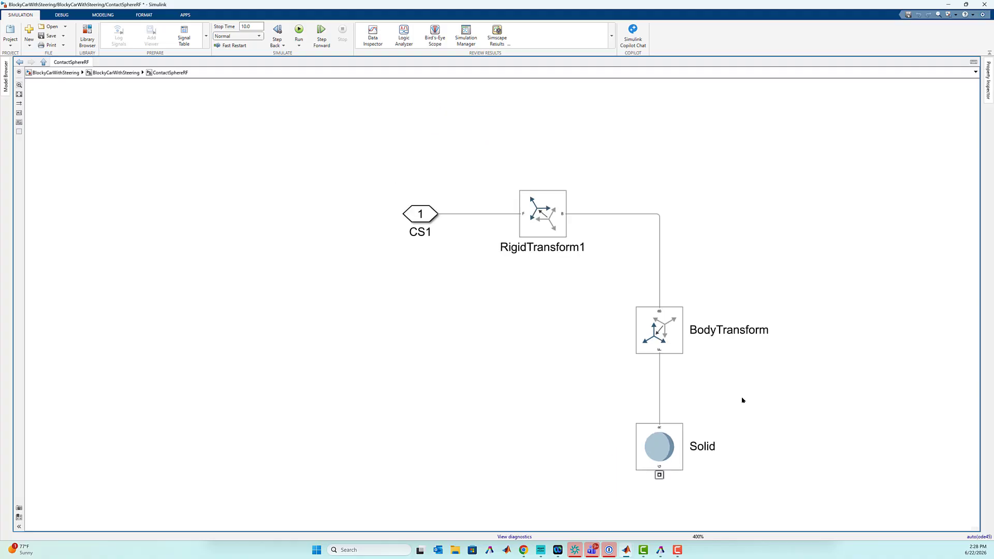
{"action": "scroll", "coordinate": [579, 357], "scroll_direction": "down", "scroll_amount": 2}
{"action": "left_click_drag", "start_coordinate": [446, 309], "coordinate": [438, 300]}
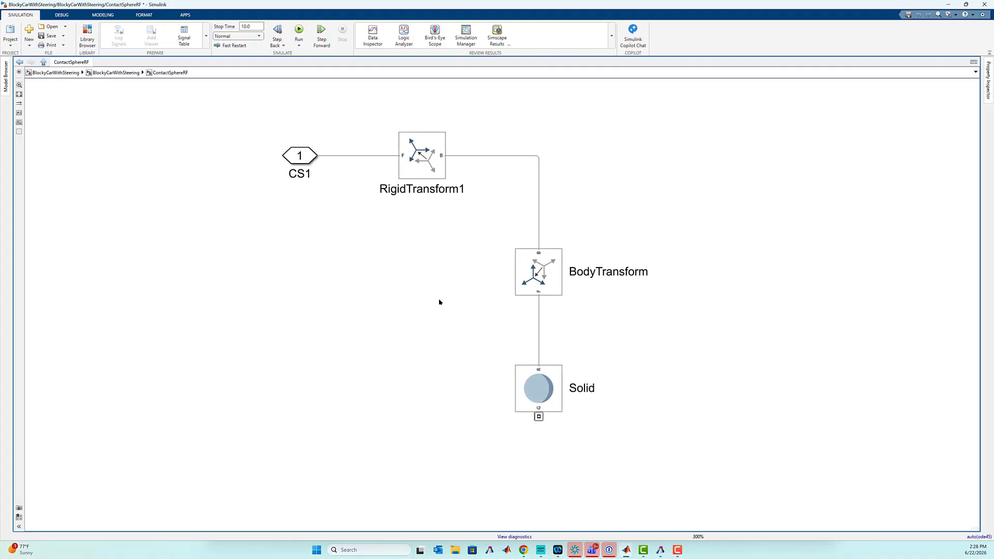
{"action": "left_click_drag", "start_coordinate": [295, 157], "coordinate": [751, 430]}
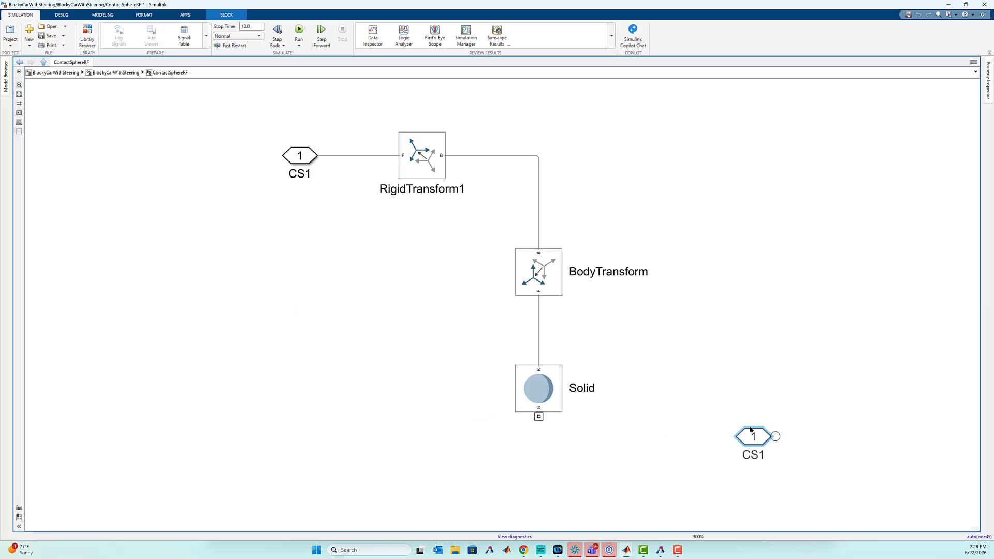
{"action": "key", "text": "ctrl+i"}
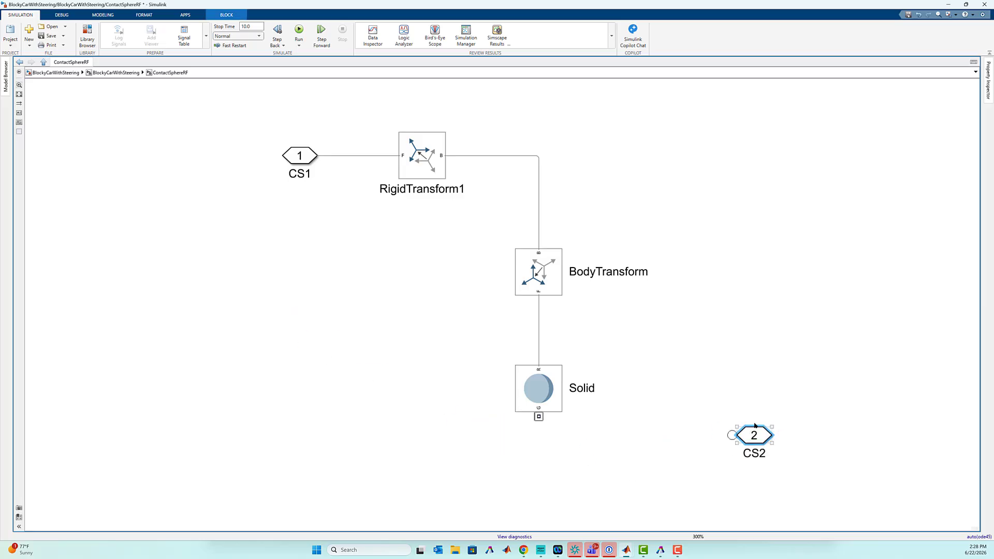
{"action": "left_click_drag", "start_coordinate": [753, 434], "coordinate": [539, 414]}
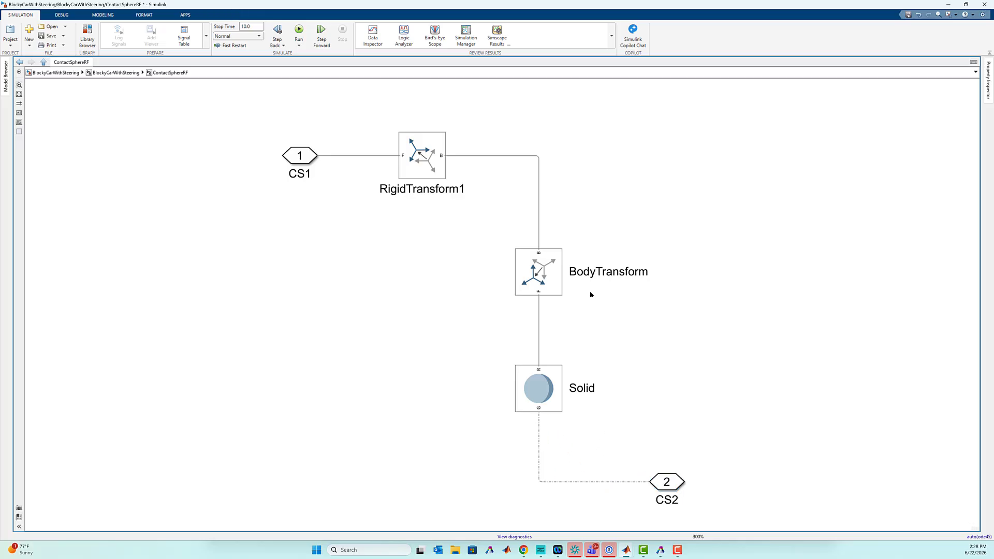
{"action": "left_click", "coordinate": [539, 407]}
{"action": "left_click_drag", "start_coordinate": [560, 308], "coordinate": [519, 338]}
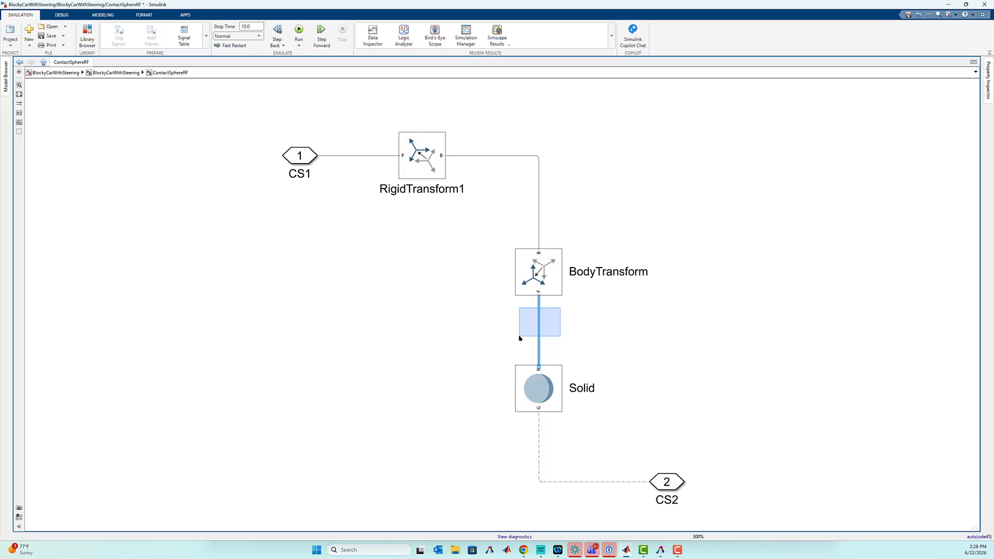
{"action": "left_click_drag", "start_coordinate": [520, 338], "coordinate": [520, 338]}
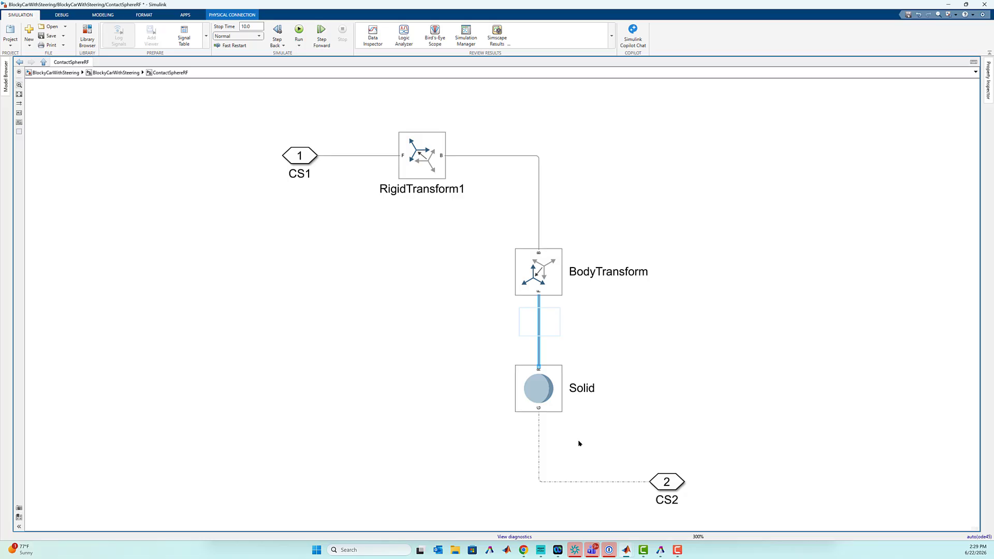
{"action": "left_click", "coordinate": [539, 456]}
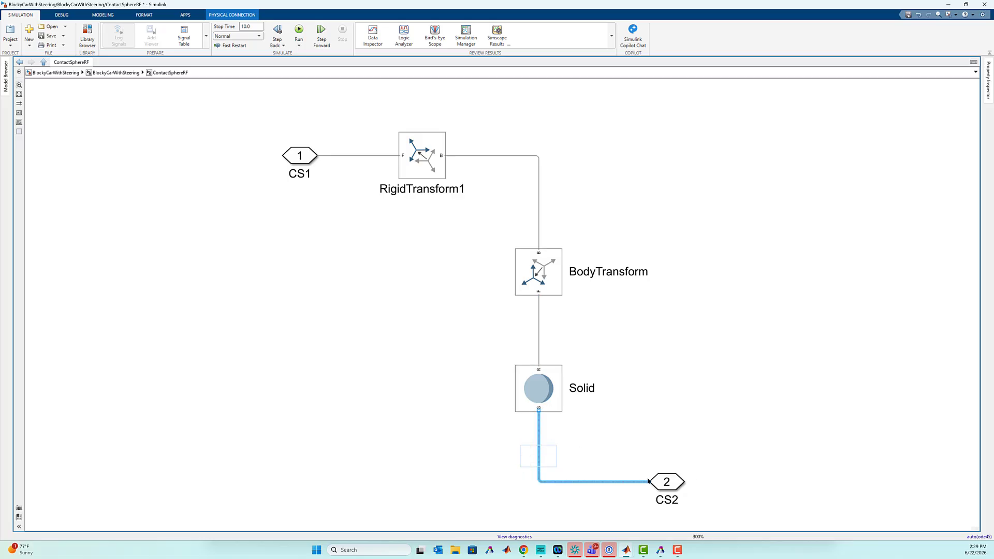
- Rename the new connection port on the Solid's geometry line as ContactSurface
{"action": "double_click", "coordinate": [669, 500]}
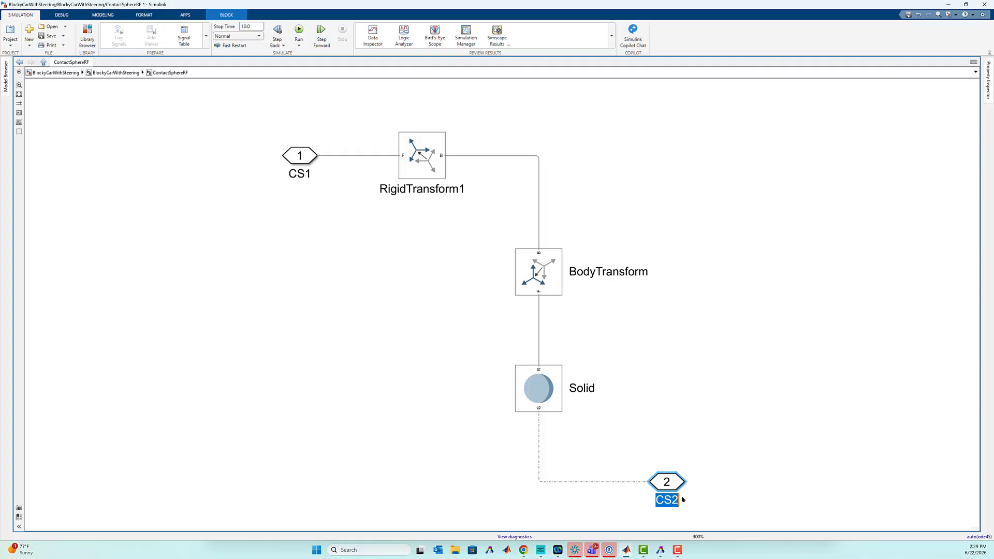
{"action": "type", "text": "ContactSurface"}
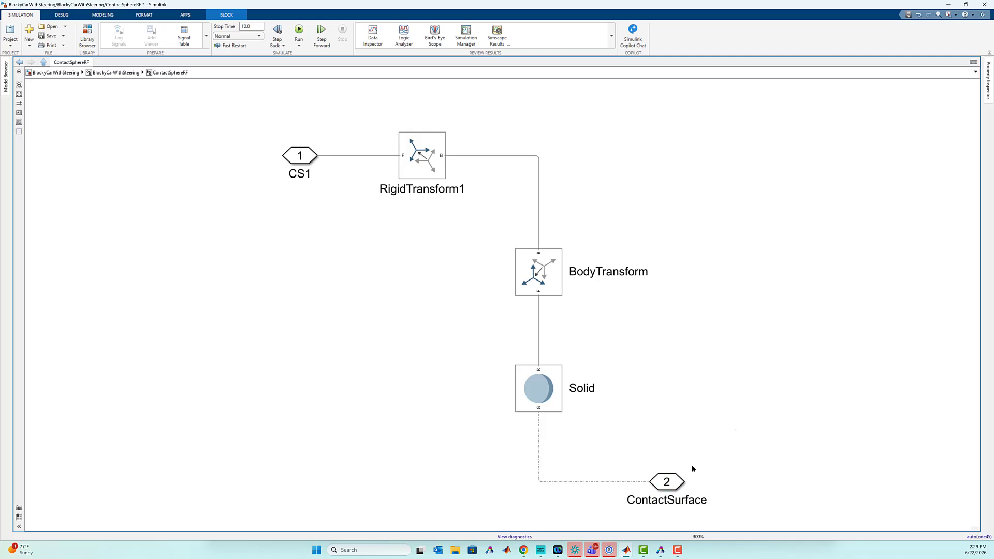
- Set the ContactSurface port's location on the parent subsystem to Right and return to the BlockyCarWithSteering subsystem
{"action": "double_click", "coordinate": [669, 478]}
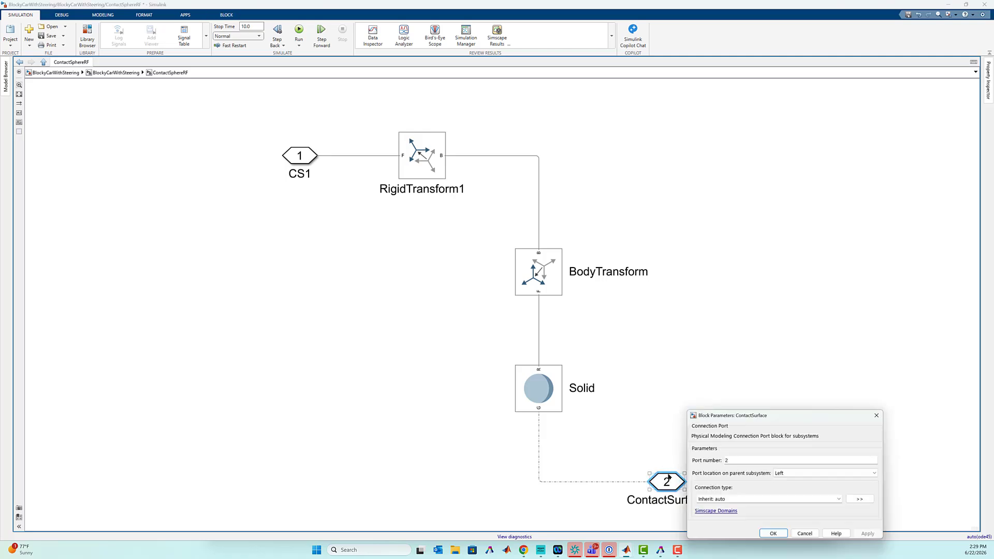
{"action": "left_click", "coordinate": [786, 473]}
{"action": "left_click", "coordinate": [786, 488]}
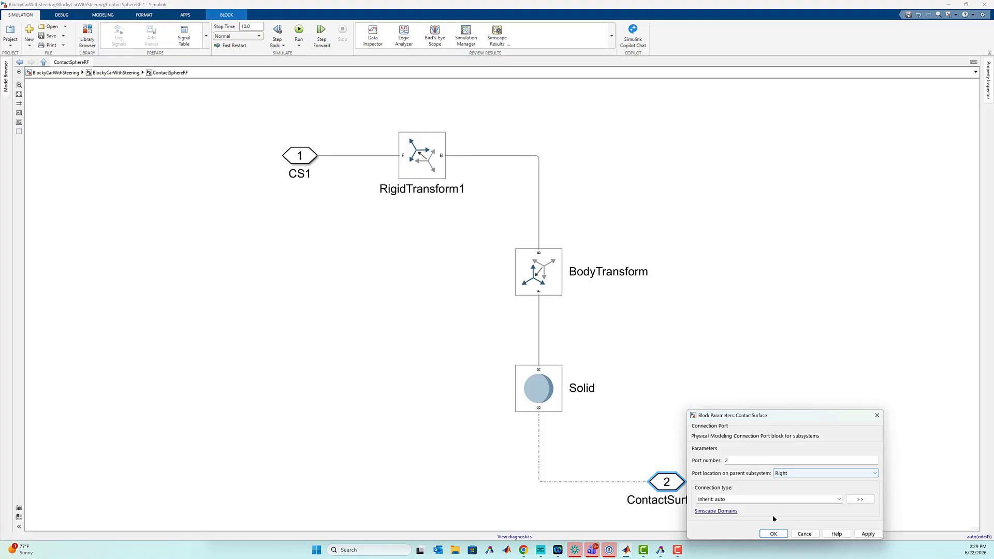
{"action": "left_click", "coordinate": [773, 533]}
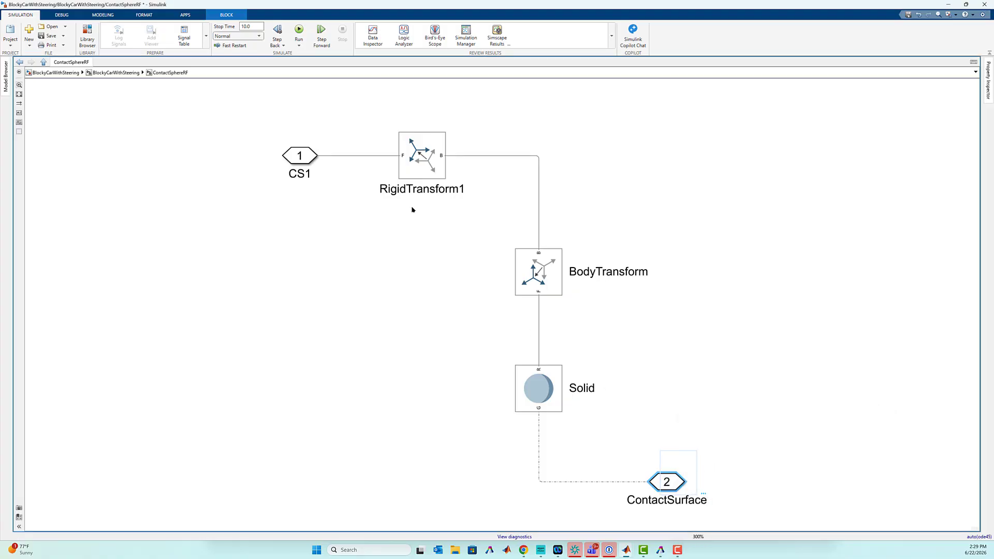
{"action": "left_click", "coordinate": [122, 73]}
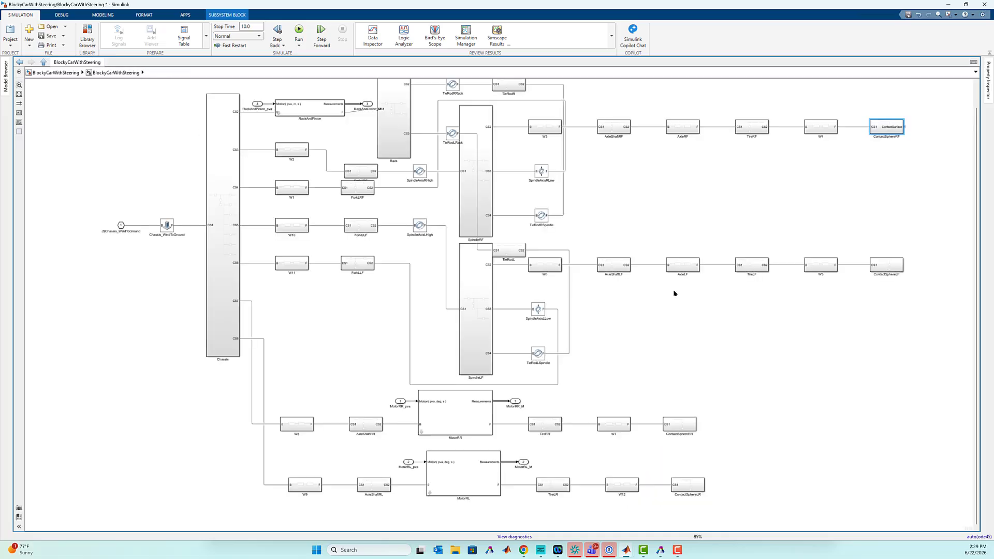
{"action": "left_click", "coordinate": [891, 161]}
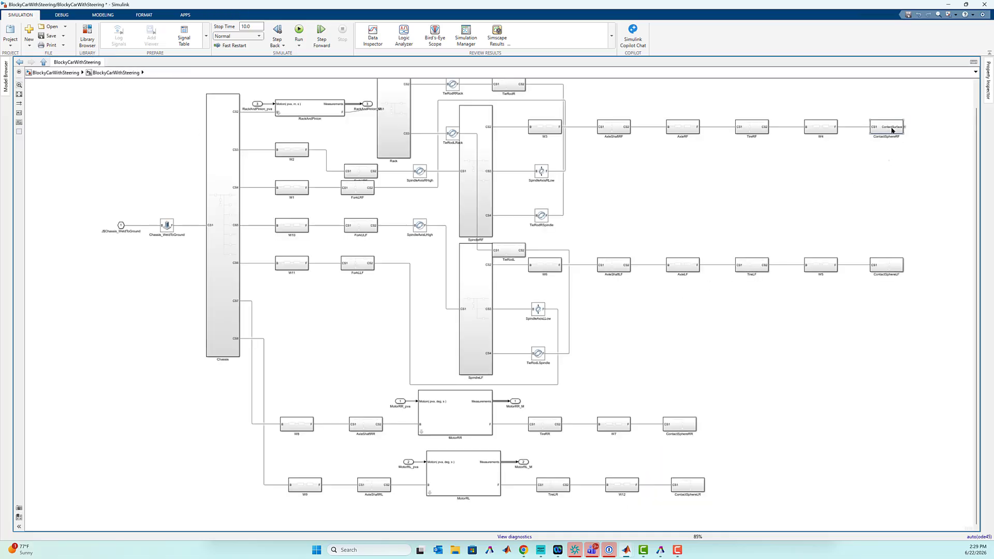
{"action": "scroll", "coordinate": [897, 130], "scroll_direction": "up", "scroll_amount": 5}
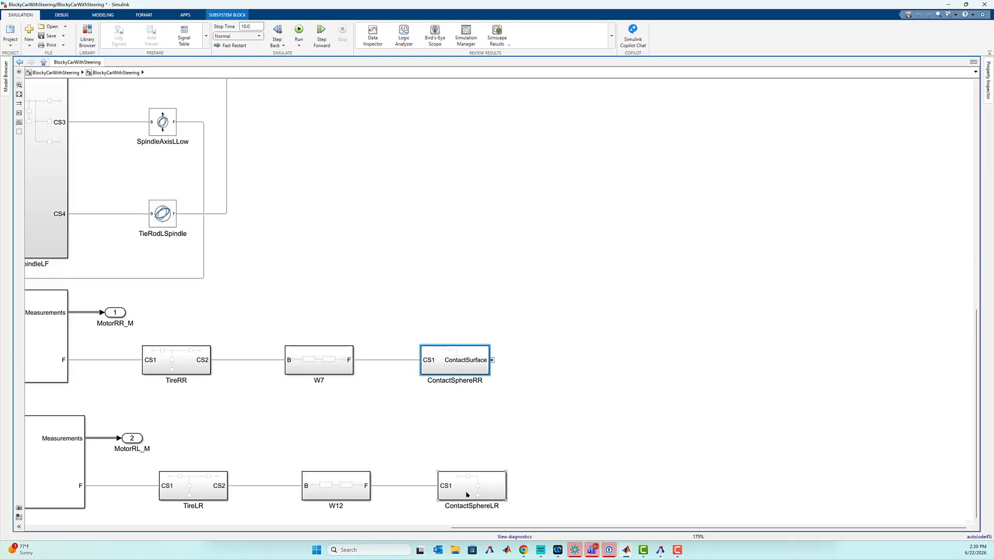
- Open the ContactSphereLR subsystem and enable Entire Geometry export on its Solid block
{"action": "double_click", "coordinate": [466, 494]}
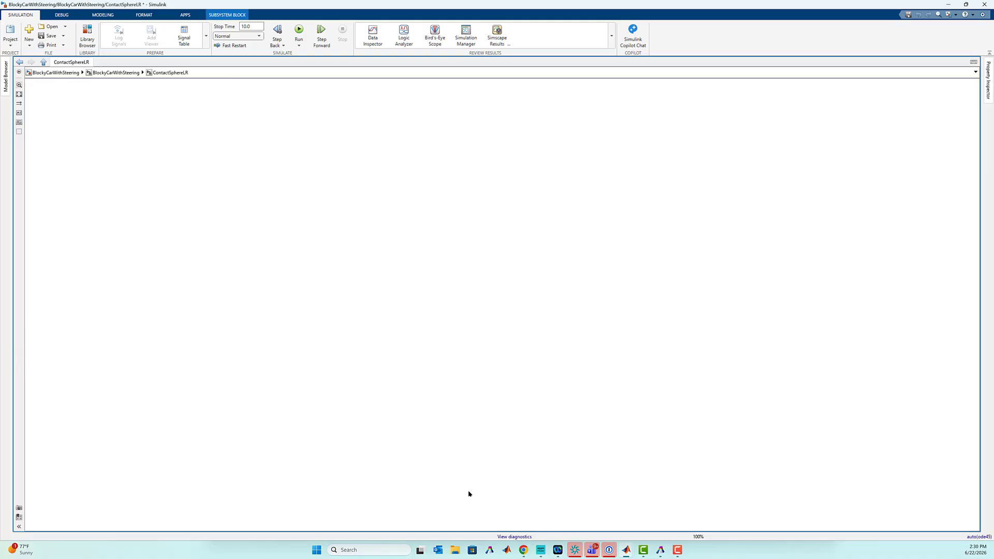
{"action": "left_click", "coordinate": [528, 341]}
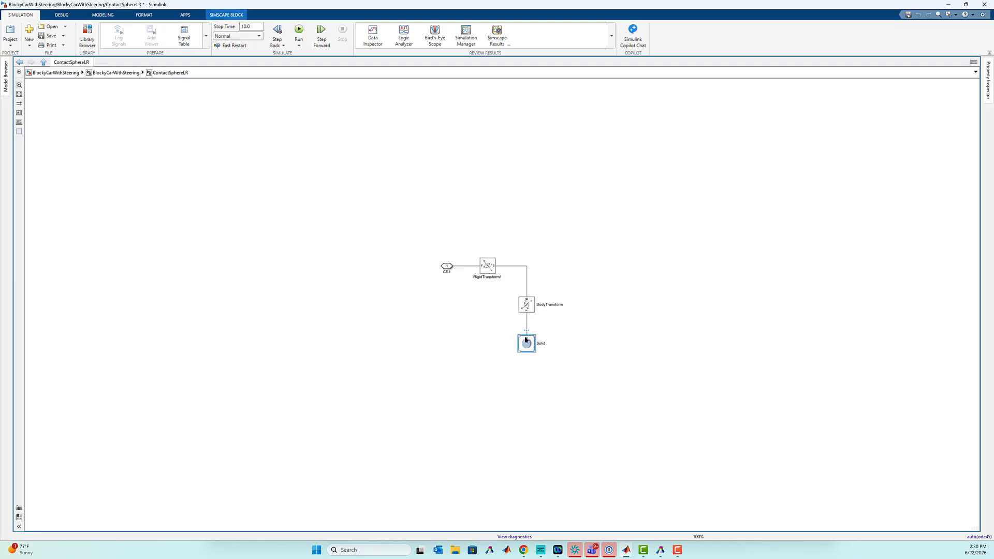
{"action": "double_click", "coordinate": [526, 340]}
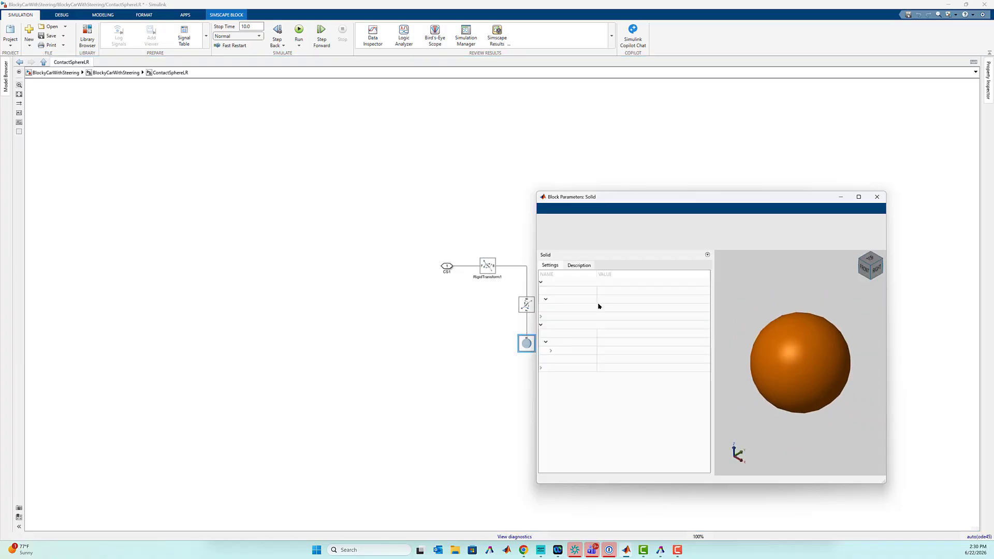
{"action": "left_click", "coordinate": [559, 308]}
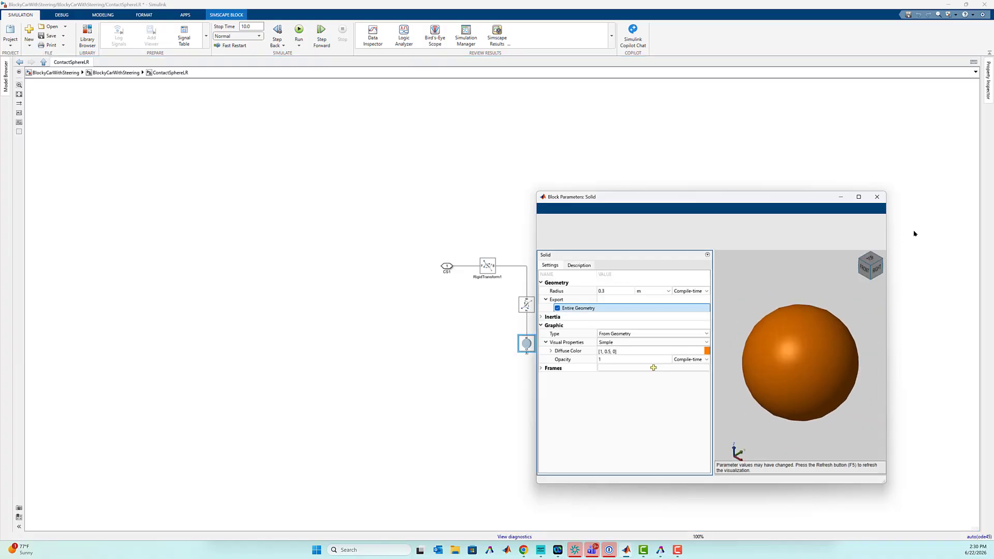
{"action": "left_click", "coordinate": [876, 198]}
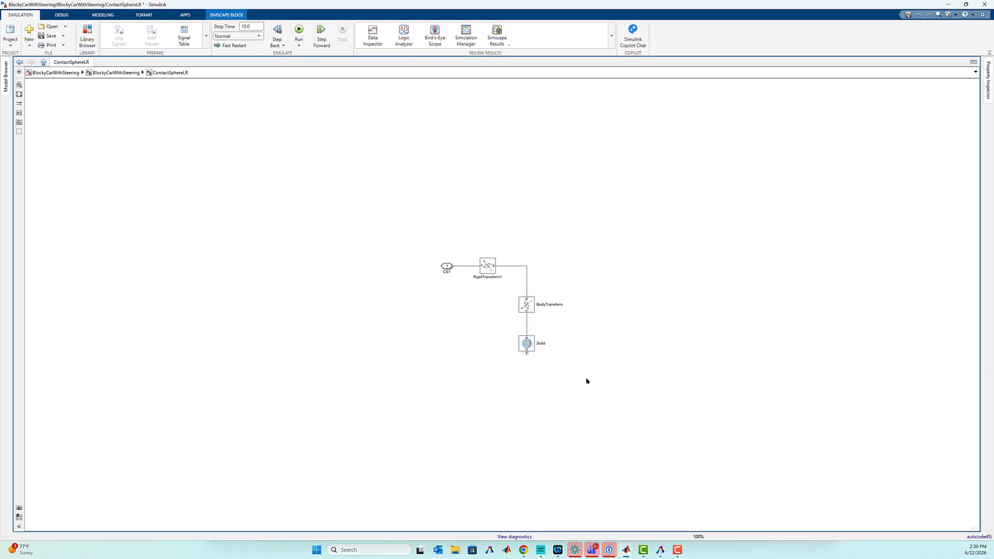
- Paste the ContactSurface port into ContactSphereLR, connect it to the Solid's geometry port, and return to the car subsystem
{"action": "left_click", "coordinate": [590, 378]}
{"action": "key", "text": "ctrl+v"}
{"action": "left_click_drag", "start_coordinate": [588, 385], "coordinate": [526, 351]}
{"action": "left_click", "coordinate": [556, 382]}
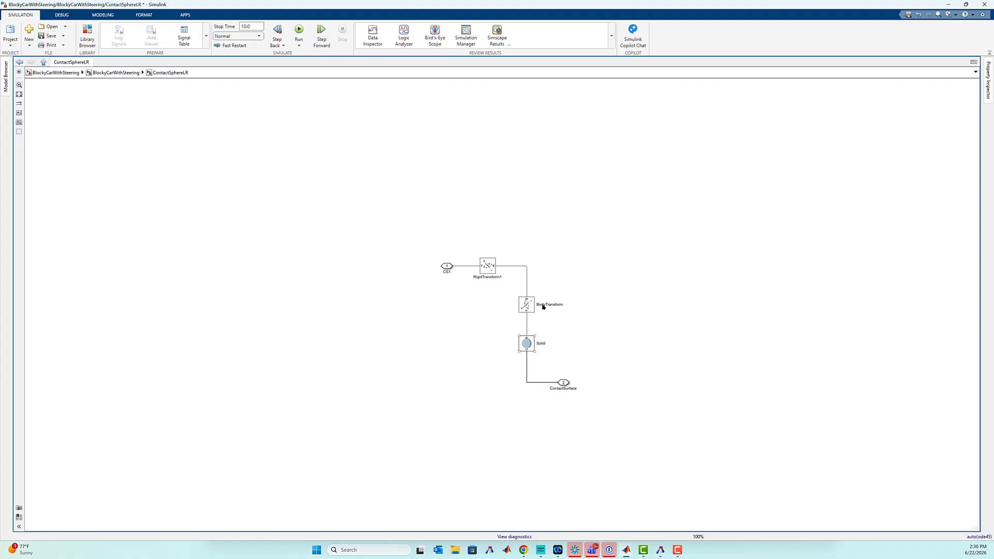
{"action": "left_click", "coordinate": [116, 72]}
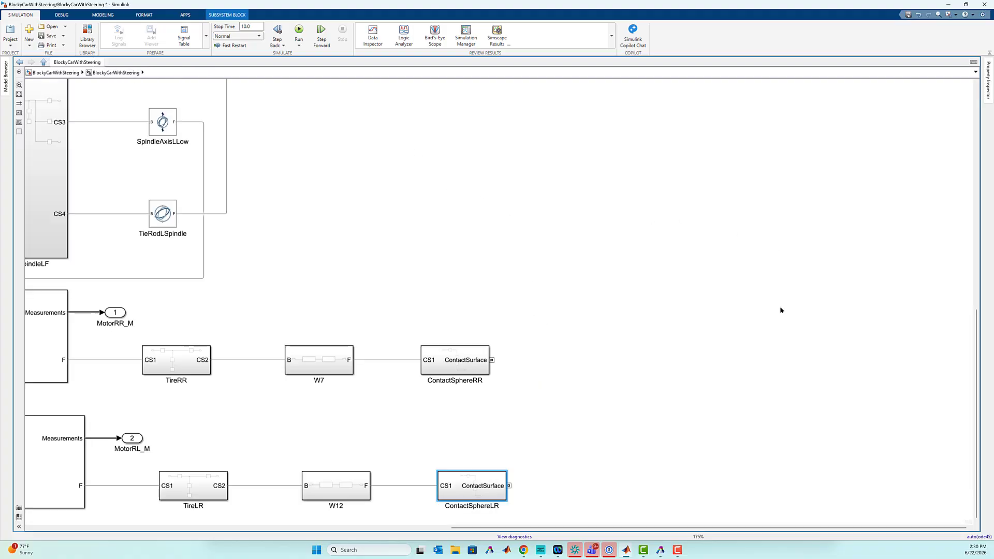
- Add a Spatial Contact Force block from the Multibody Forces and Torques library, connected to ContactSphereRF's ContactSurface port
{"action": "scroll", "coordinate": [660, 327], "scroll_direction": "up", "scroll_amount": 2}
{"action": "scroll", "coordinate": [657, 331], "scroll_direction": "down", "scroll_amount": 8}
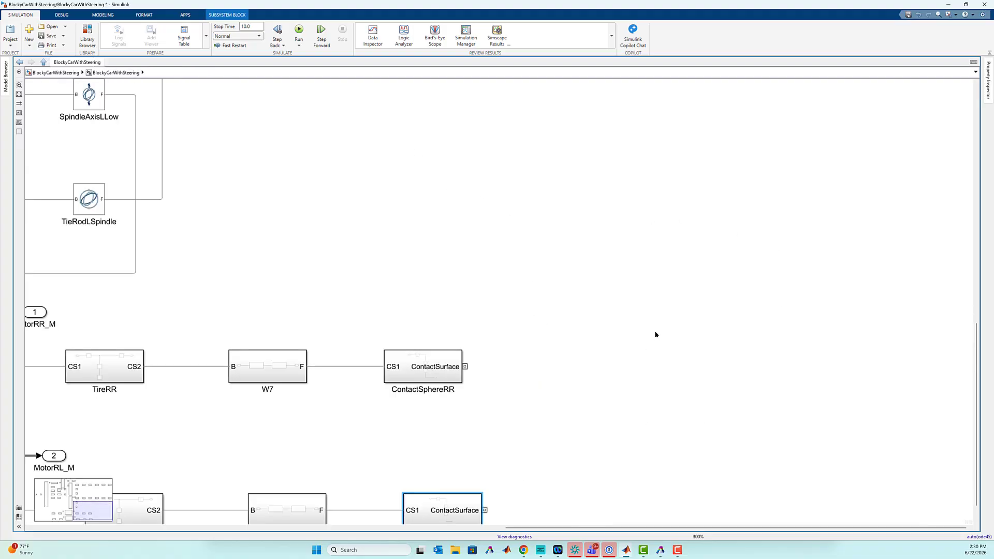
{"action": "scroll", "coordinate": [686, 267], "scroll_direction": "up", "scroll_amount": 3}
{"action": "left_click_drag", "start_coordinate": [686, 267], "coordinate": [668, 346]}
{"action": "scroll", "coordinate": [689, 287], "scroll_direction": "down", "scroll_amount": 5}
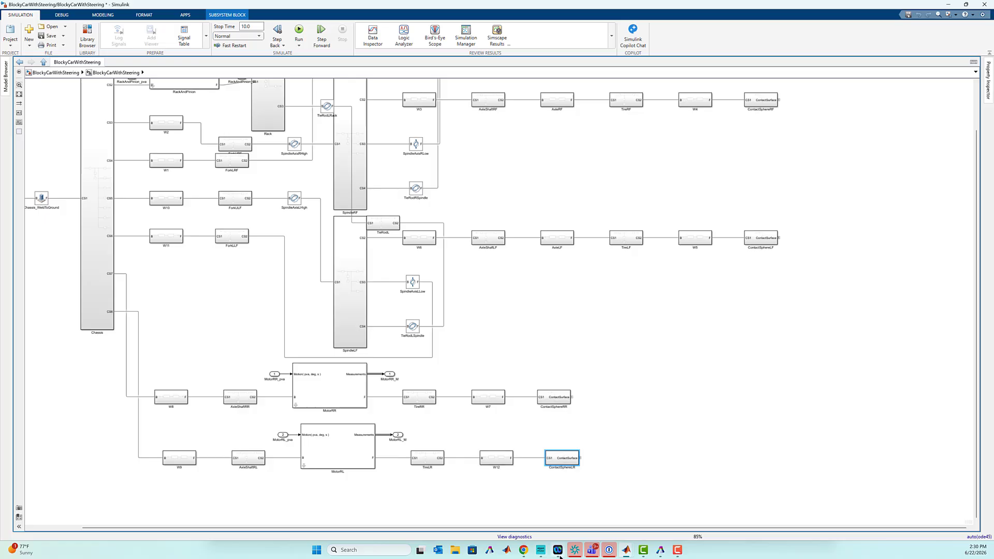
{"action": "mouse_move", "coordinate": [626, 551]}
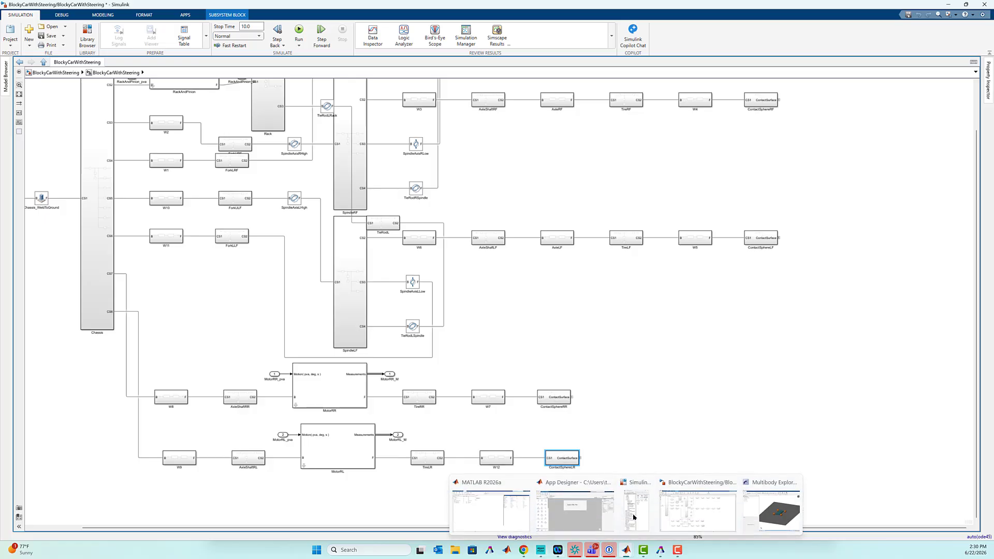
{"action": "left_click", "coordinate": [630, 515]}
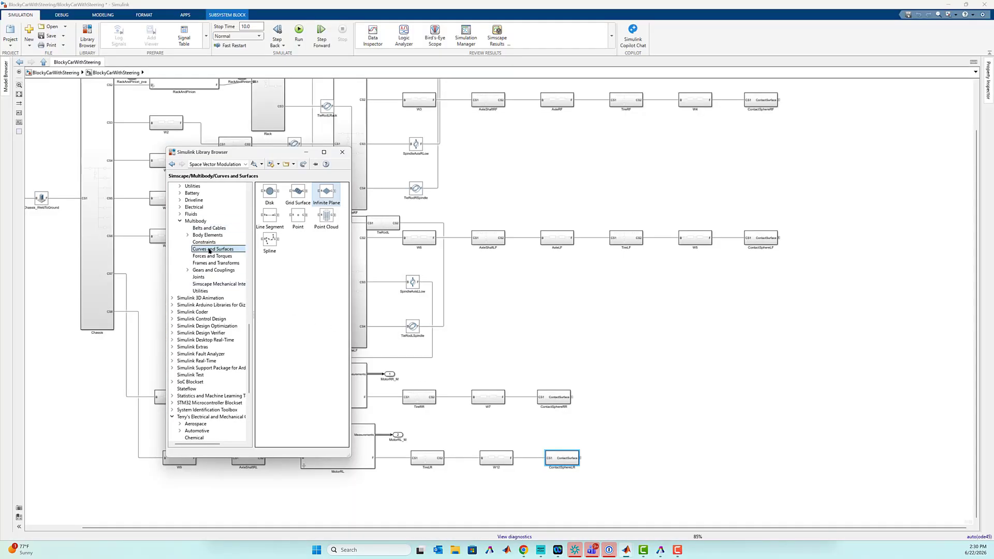
{"action": "left_click", "coordinate": [207, 256]}
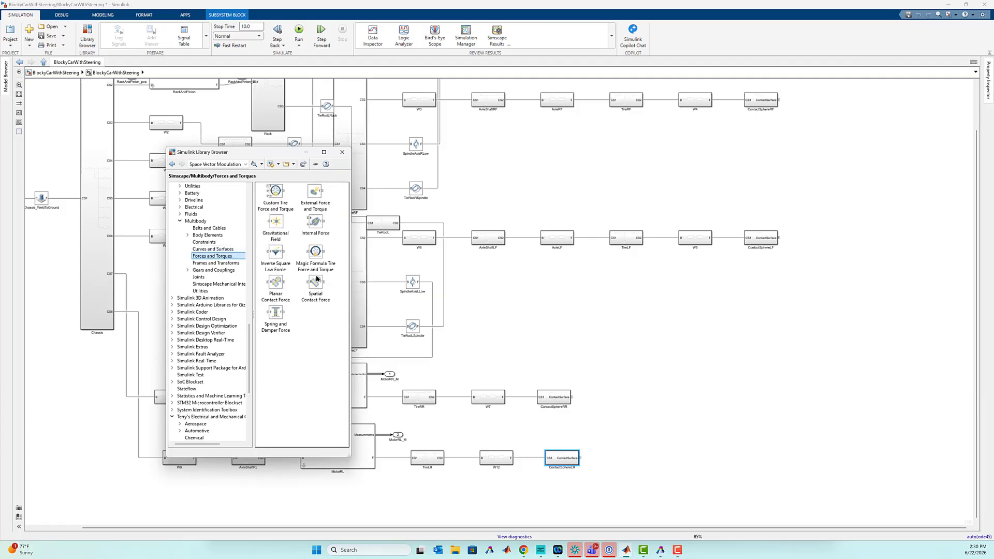
{"action": "left_click_drag", "start_coordinate": [316, 279], "coordinate": [781, 100]}
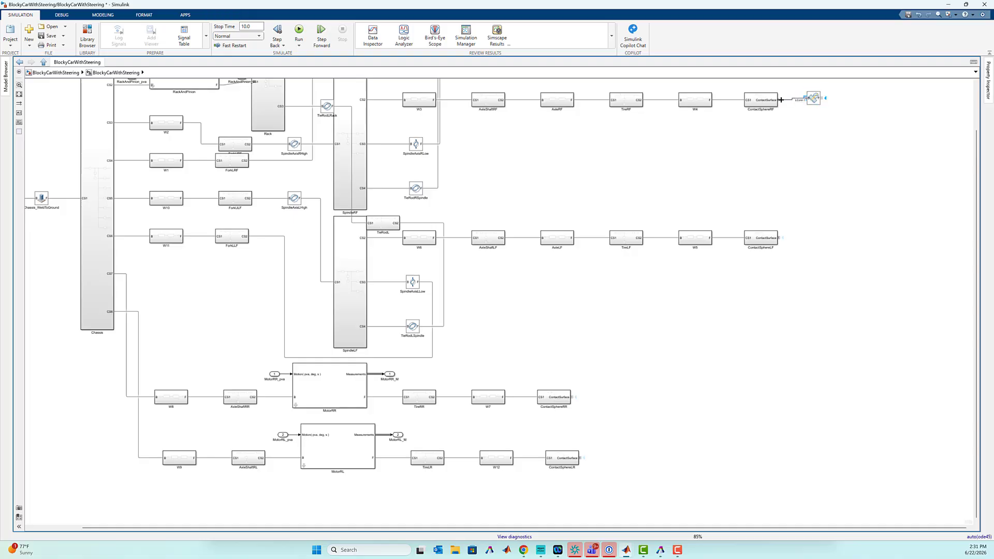
- Review the Spatial Contact Force block's normal and frictional force parameters
{"action": "left_click", "coordinate": [812, 99]}
{"action": "double_click", "coordinate": [811, 99]}
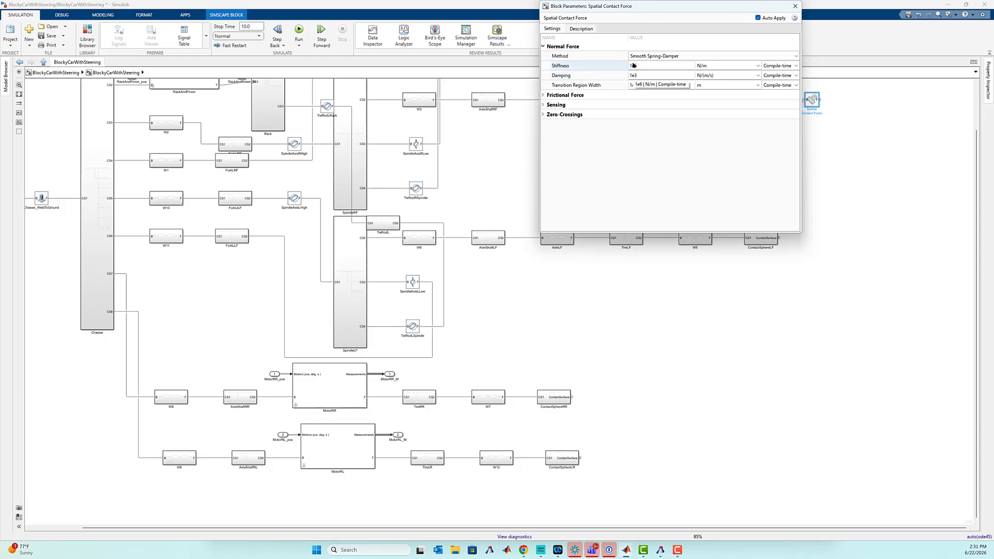
{"action": "left_click", "coordinate": [543, 96]}
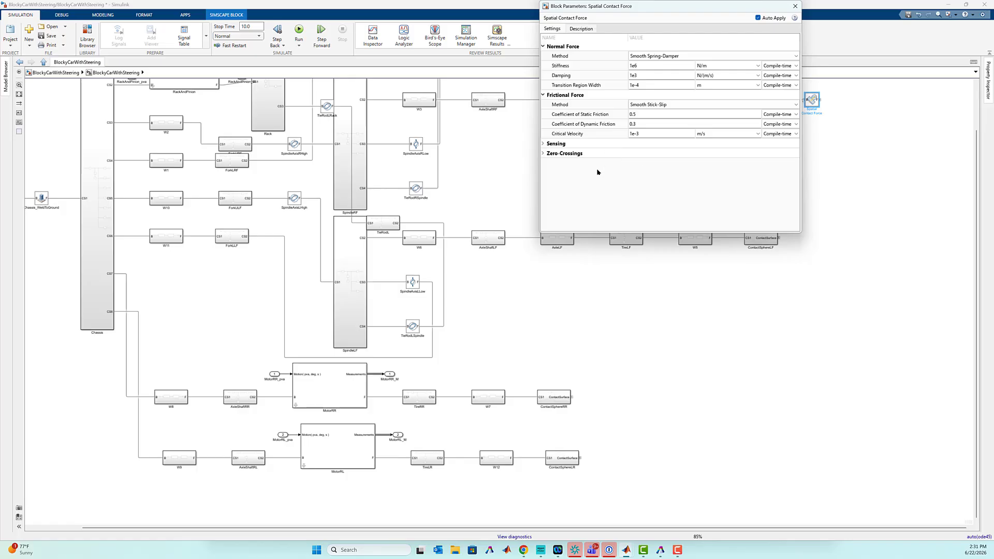
{"action": "left_click", "coordinate": [794, 7]}
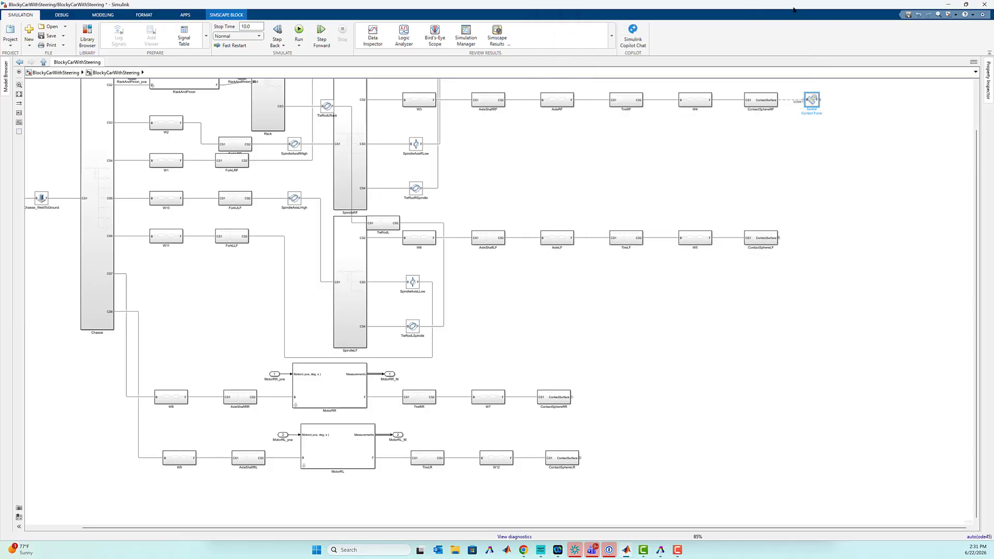
- Copy the Spatial Contact Force block onto the ContactSurface ports of ContactSphereLF, ContactSphereRR and ContactSphereLR
{"action": "left_click_drag", "start_coordinate": [814, 102], "coordinate": [612, 459]}
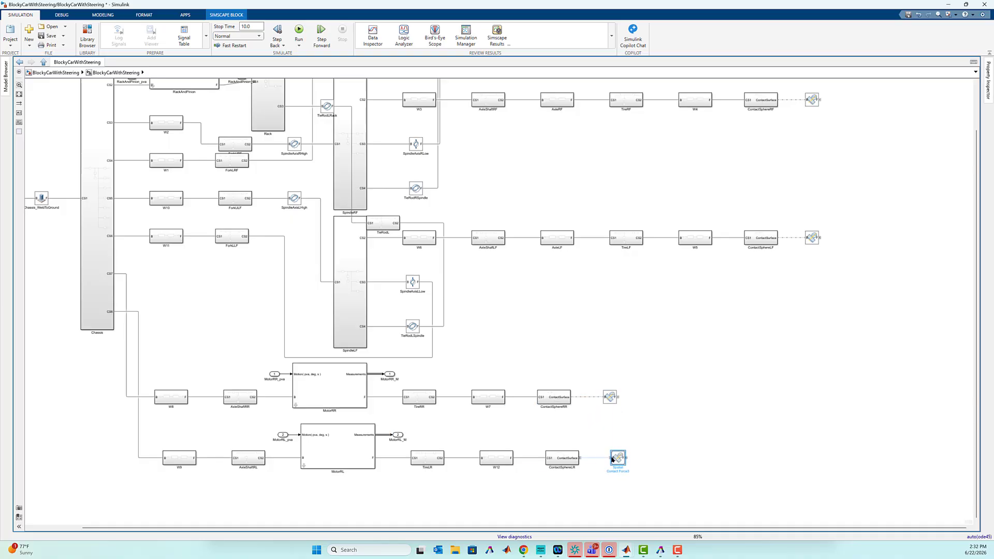
{"action": "left_click", "coordinate": [709, 392]}
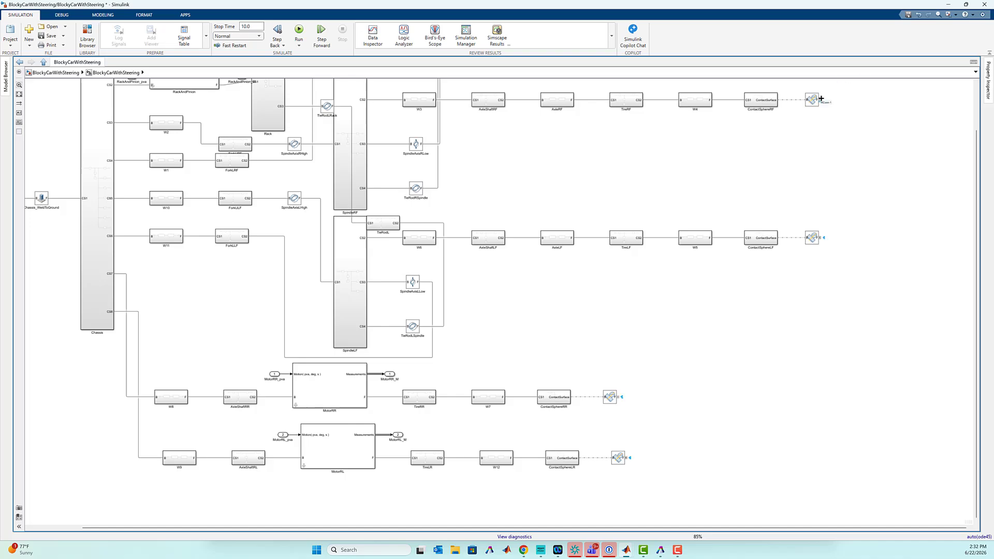
- Join the free ports of all four Spatial Contact Force blocks on one shared line, routing it clear of the LF block
{"action": "mouse_move", "coordinate": [820, 99]}
{"action": "left_mouse_down"}
{"action": "mouse_move", "coordinate": [878, 275]}
{"action": "mouse_move", "coordinate": [785, 403]}
{"action": "mouse_move", "coordinate": [681, 449]}
{"action": "mouse_move", "coordinate": [625, 456]}
{"action": "left_mouse_up"}
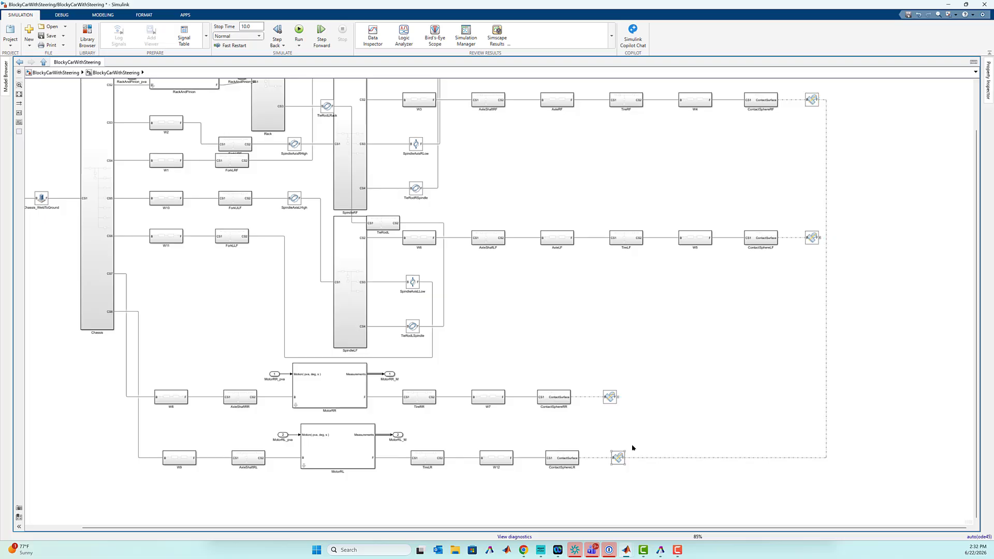
{"action": "left_click_drag", "start_coordinate": [620, 397], "coordinate": [826, 397]}
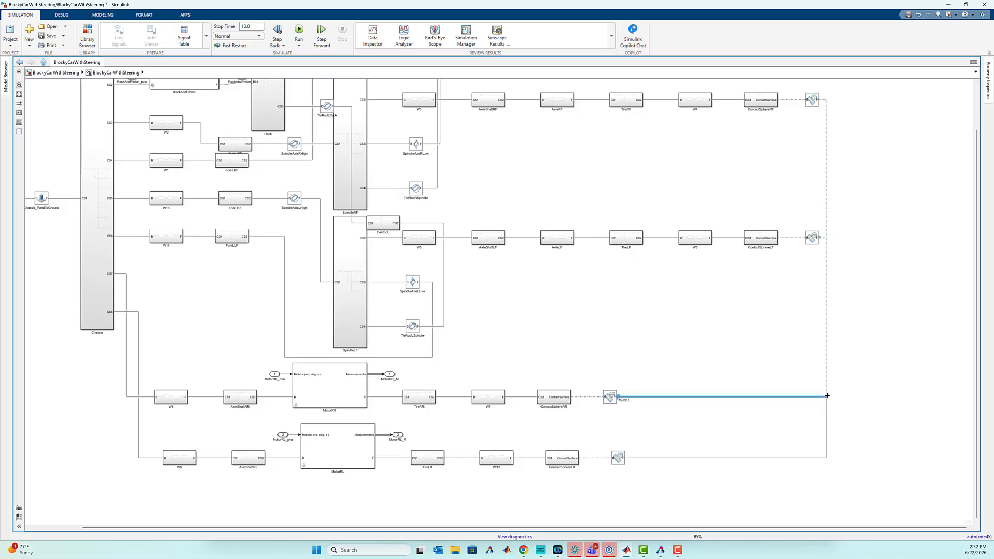
{"action": "left_click", "coordinate": [826, 394]}
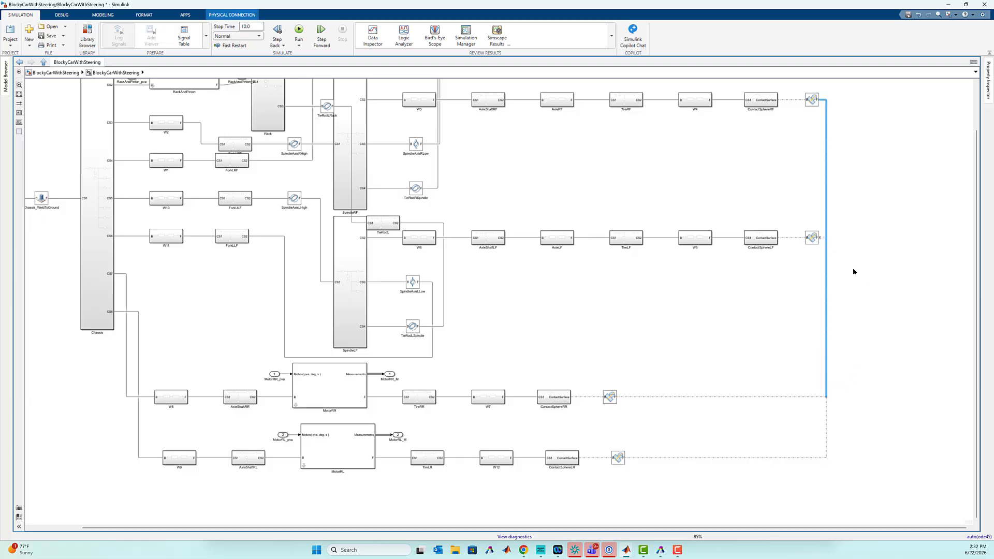
{"action": "left_click_drag", "start_coordinate": [825, 255], "coordinate": [853, 250]}
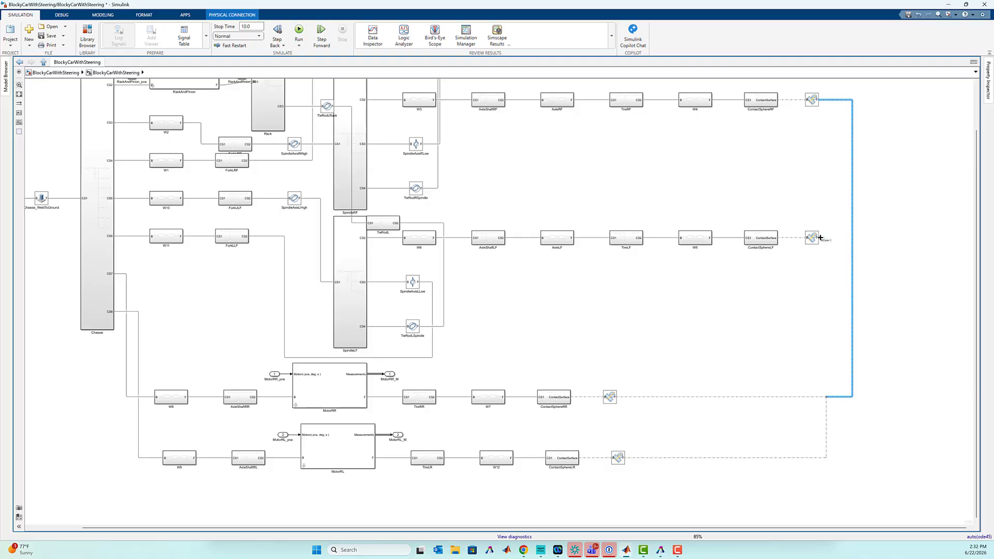
{"action": "left_click", "coordinate": [828, 241]}
{"action": "left_click_drag", "start_coordinate": [837, 239], "coordinate": [852, 238]}
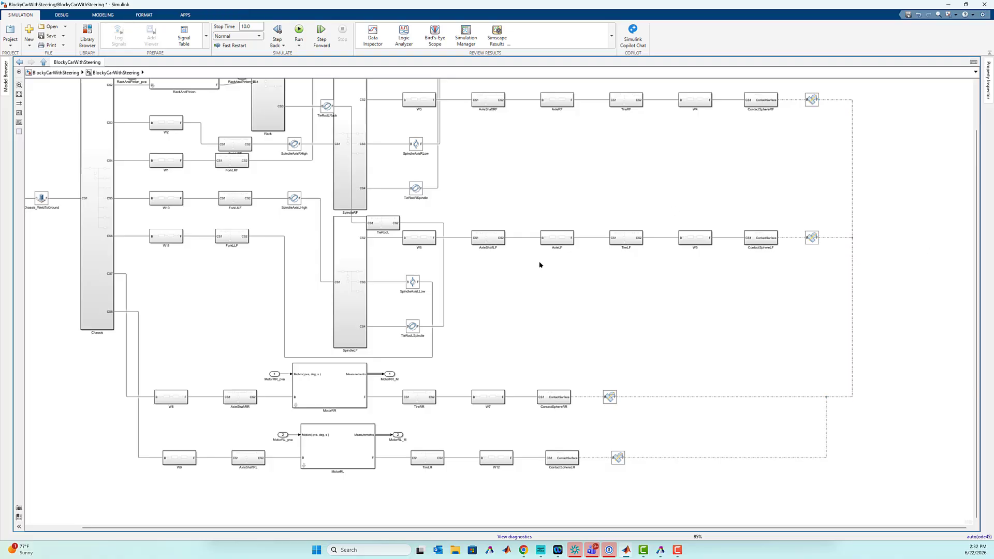
- Copy the chassis weld connection port beside the LF contact block and connect it to the shared contact line
{"action": "key", "text": "space"}
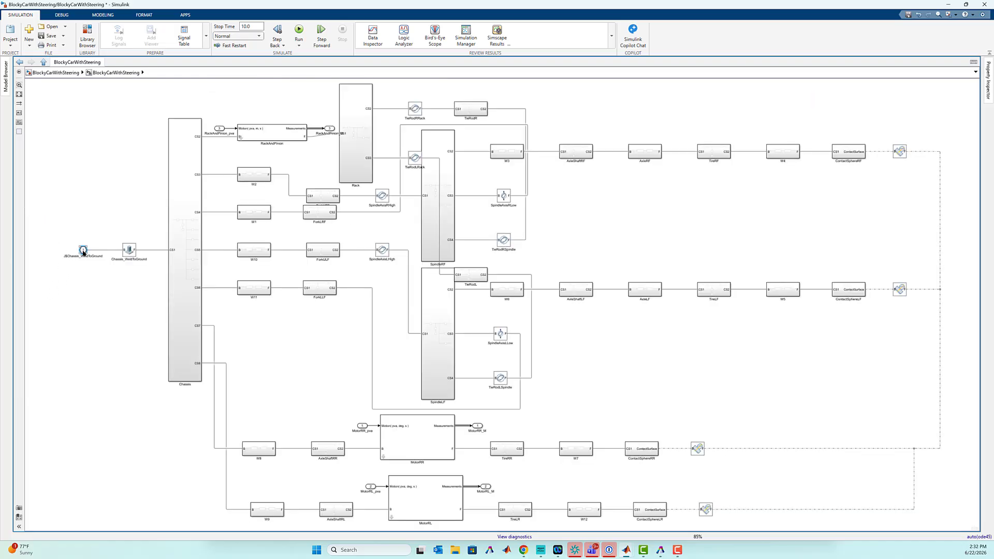
{"action": "left_click_drag", "start_coordinate": [83, 252], "coordinate": [966, 289]}
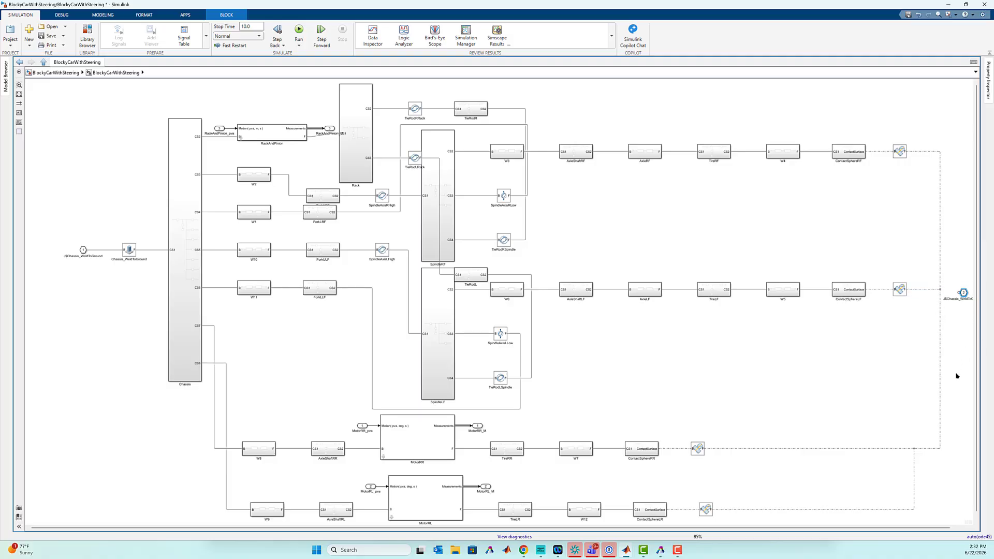
{"action": "left_click_drag", "start_coordinate": [967, 292], "coordinate": [969, 289]}
{"action": "left_click", "coordinate": [941, 288]}
{"action": "left_click_drag", "start_coordinate": [945, 288], "coordinate": [943, 288]}
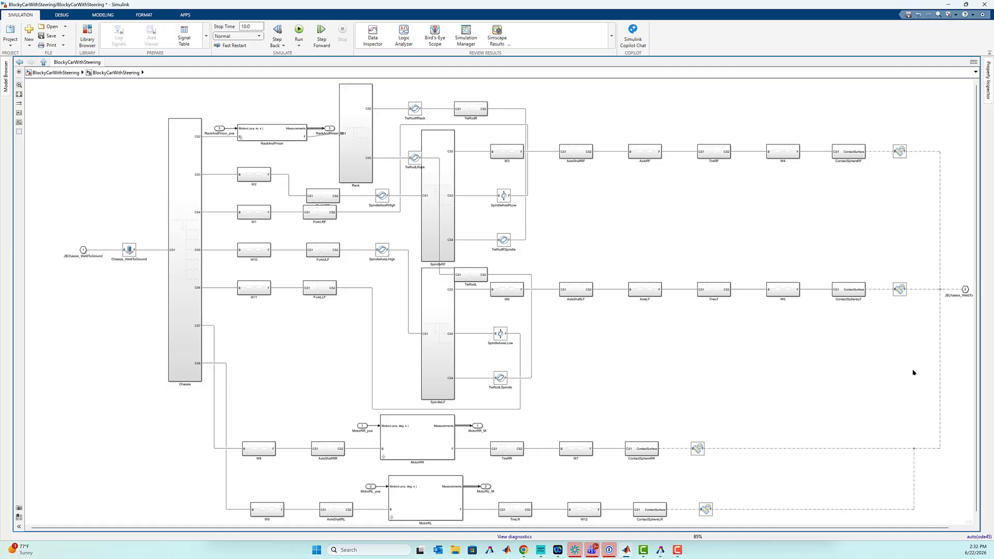
- Rename the copied connection port on the shared contact line as GroundSurface
{"action": "scroll", "coordinate": [959, 319], "scroll_direction": "right", "scroll_amount": 1}
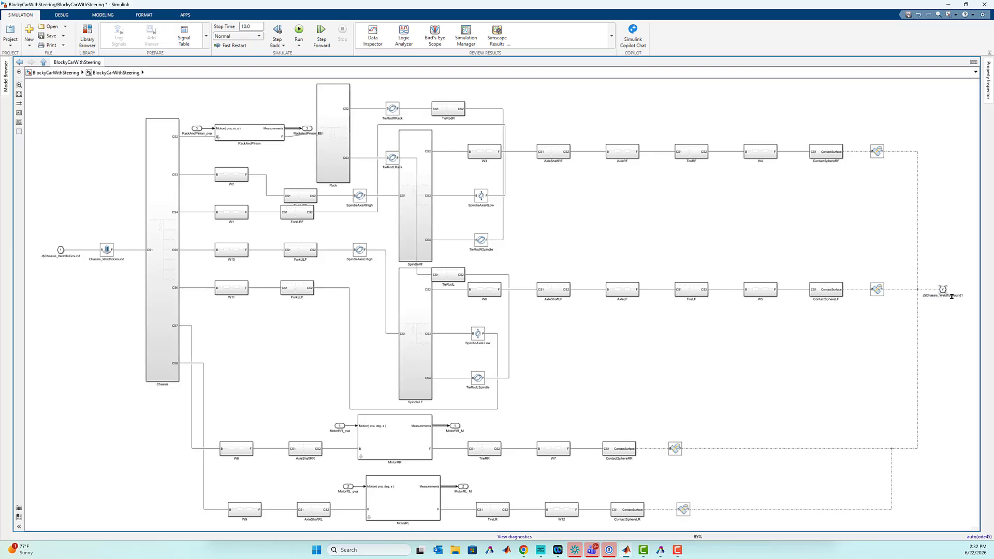
{"action": "double_click", "coordinate": [951, 296]}
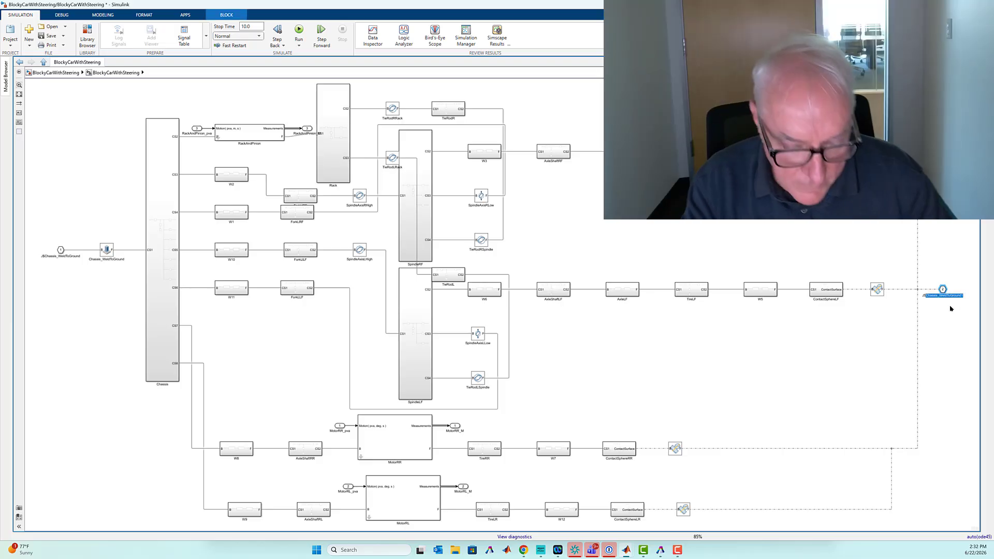
{"action": "key", "text": "BackSpace"}
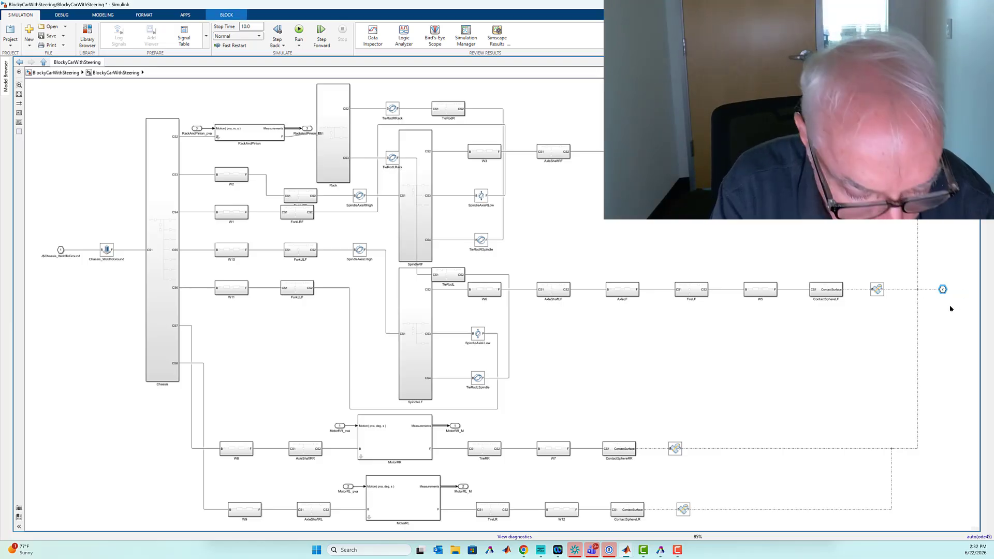
{"action": "type", "text": "Ground"}
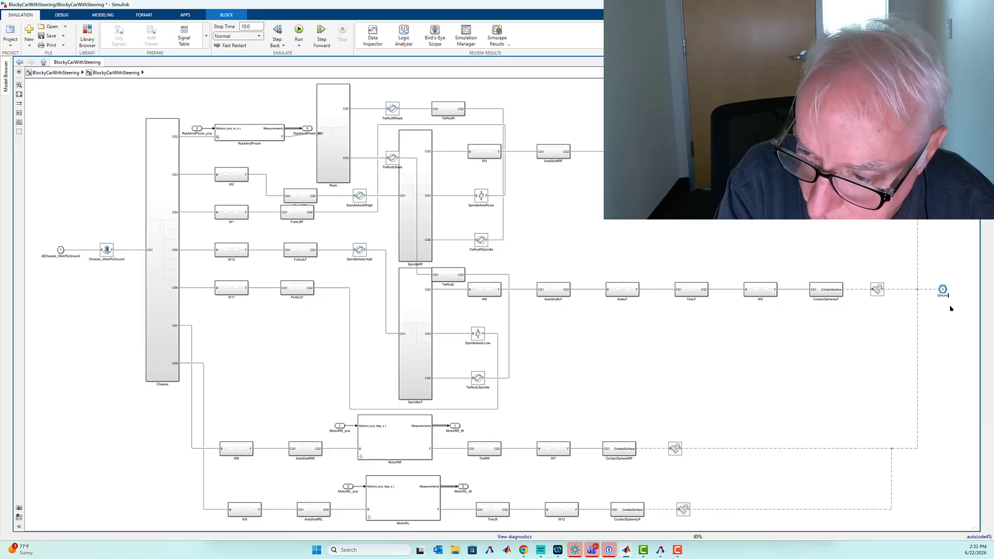
{"action": "type", "text": "Surface"}
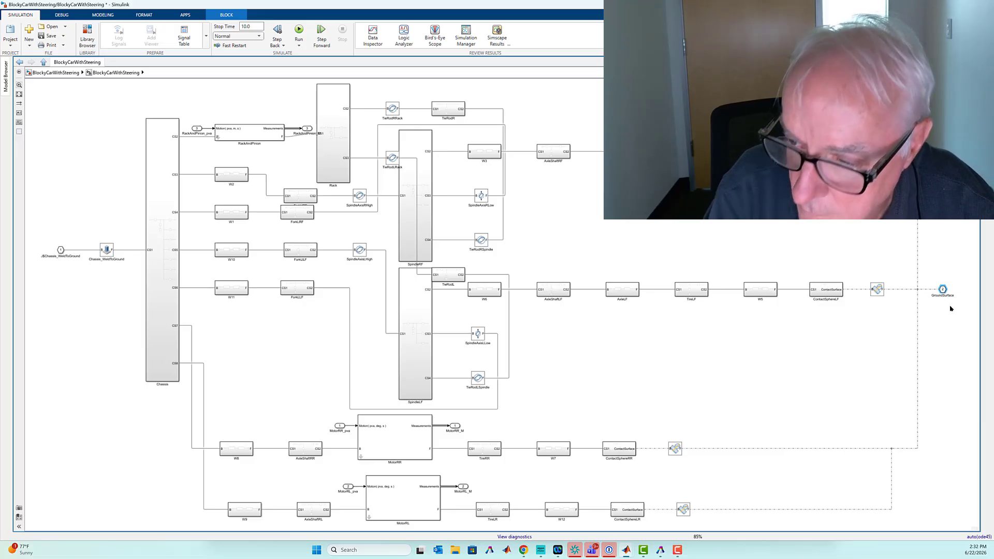
{"action": "left_click", "coordinate": [557, 107]}
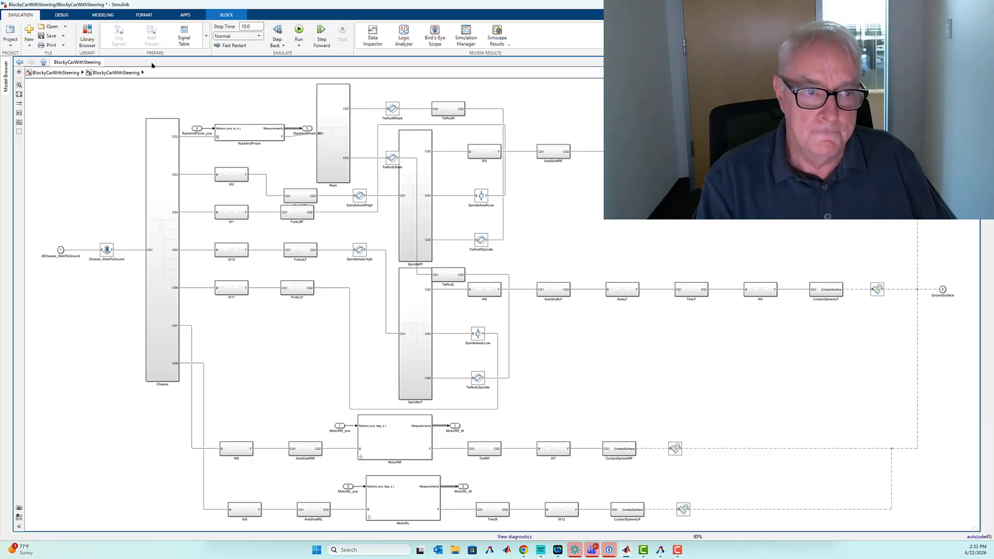
- Set the GroundSurface port's location on the parent subsystem to Right
{"action": "left_click", "coordinate": [70, 73]}
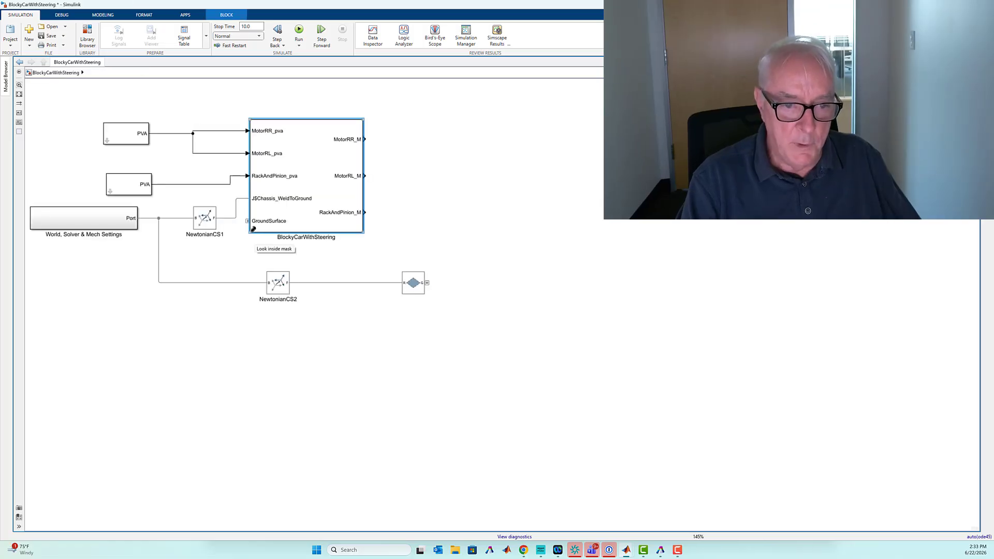
{"action": "double_click", "coordinate": [254, 231]}
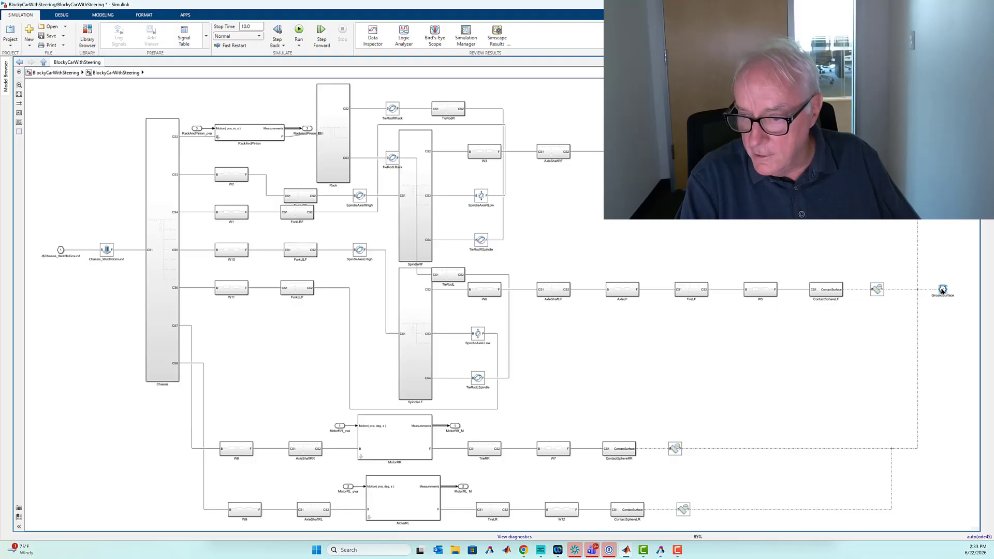
{"action": "double_click", "coordinate": [942, 289]}
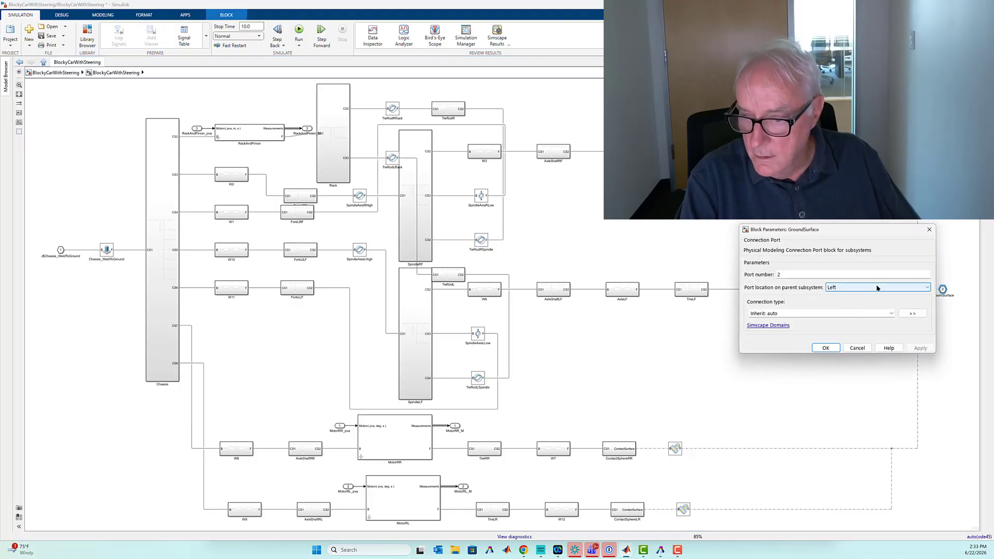
{"action": "left_click", "coordinate": [874, 288]}
{"action": "left_click", "coordinate": [846, 303]}
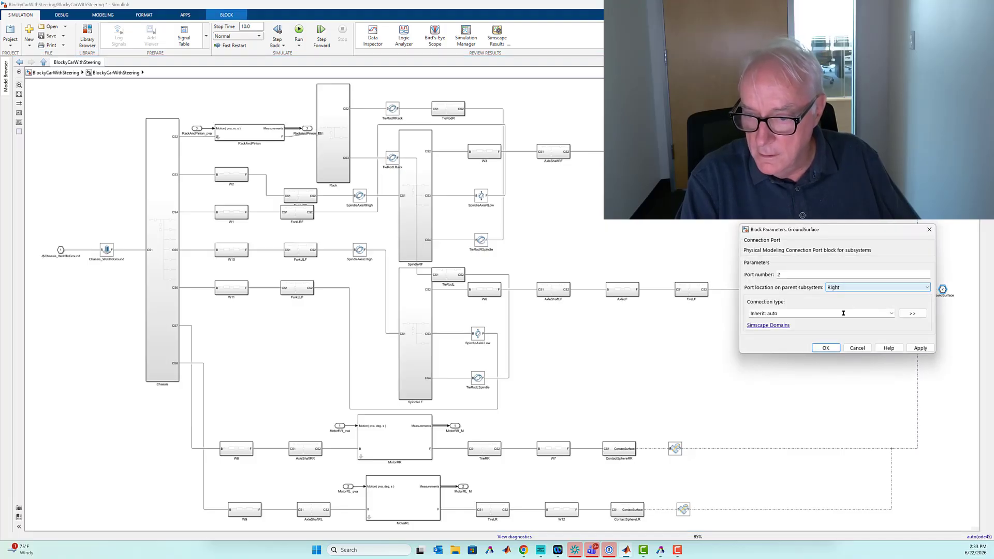
{"action": "left_click", "coordinate": [824, 348]}
- Connect the Infinite Plane's geometry port to the car's GroundSurface port at the top level and run the simulation in Multibody Explorer
{"action": "left_click", "coordinate": [57, 72]}
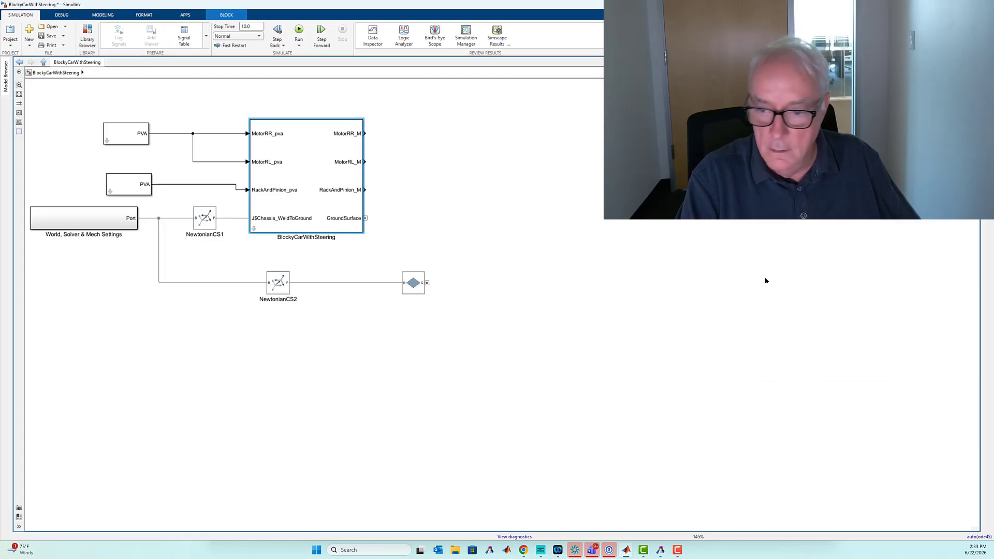
{"action": "mouse_move", "coordinate": [428, 281]}
{"action": "left_mouse_down"}
{"action": "mouse_move", "coordinate": [451, 248]}
{"action": "mouse_move", "coordinate": [355, 218]}
{"action": "left_mouse_up"}
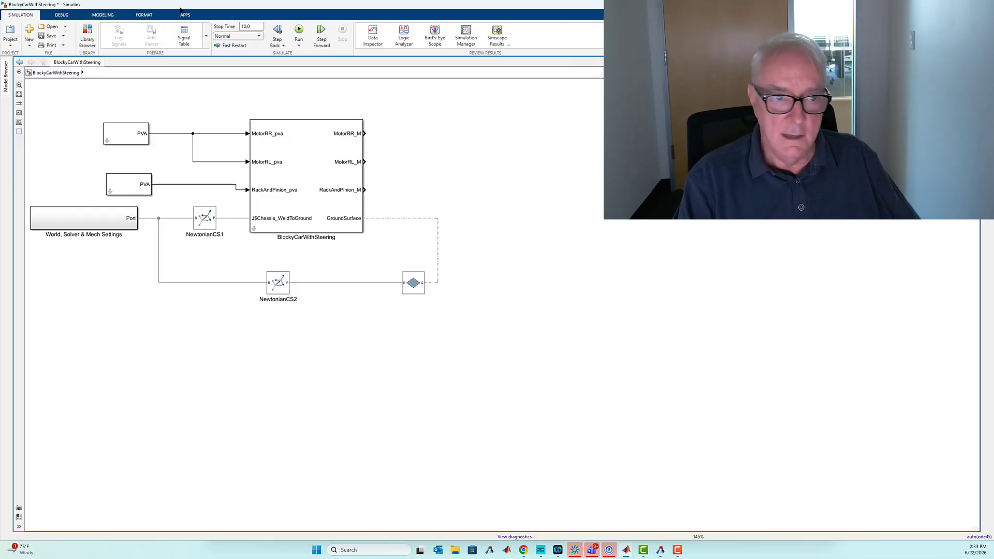
{"action": "left_click", "coordinate": [299, 31]}
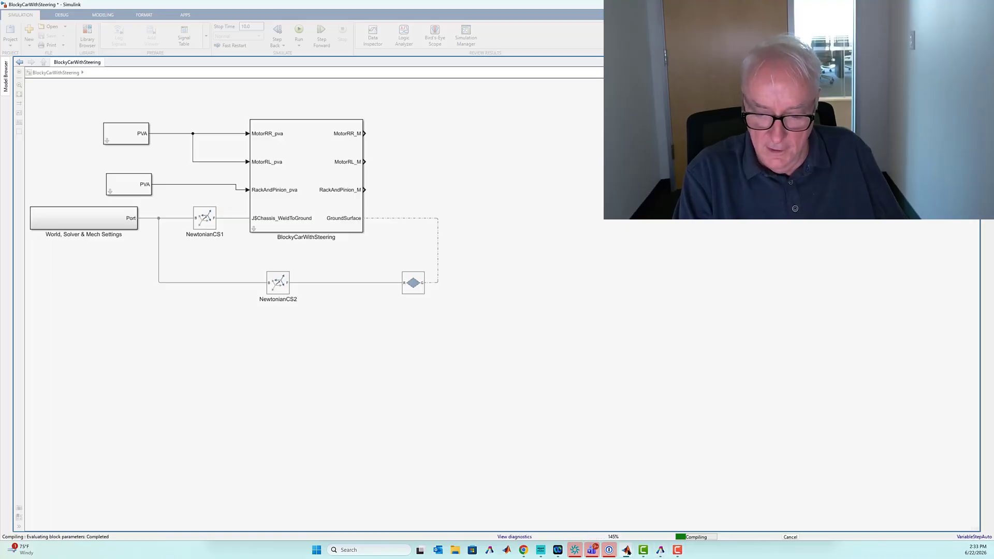
{"action": "mouse_move", "coordinate": [627, 552]}
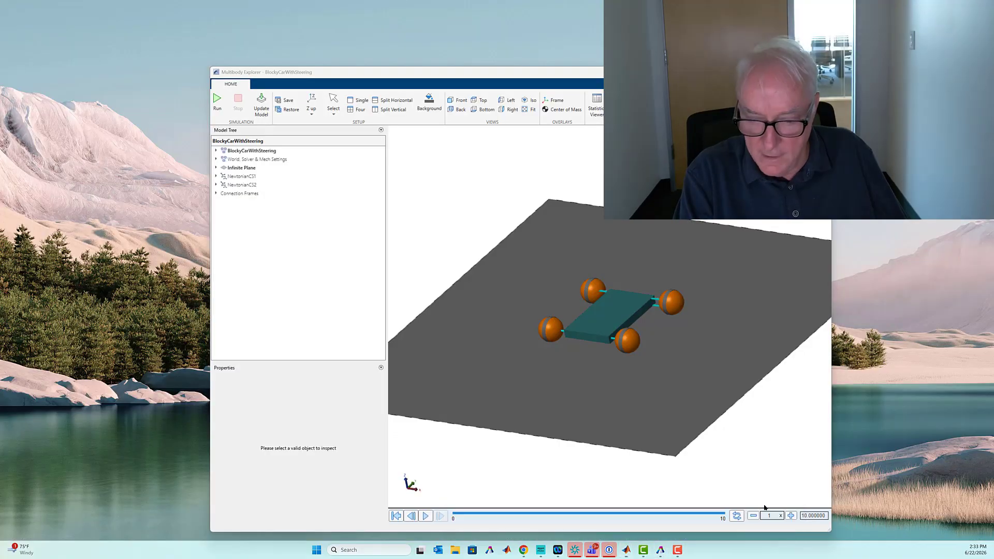
{"action": "left_click", "coordinate": [773, 507]}
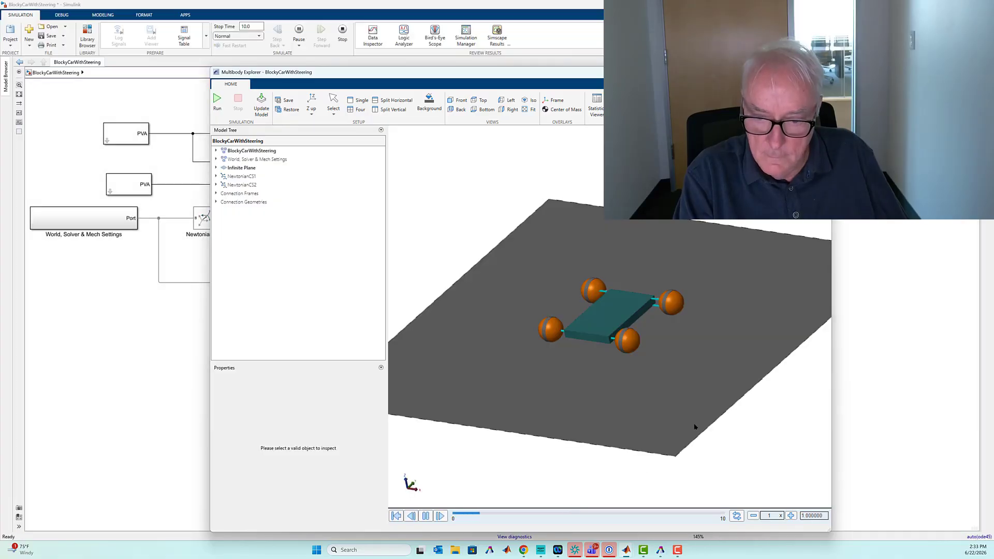
- Replace the chassis-to-ground weld joint inside the BlockyCarWithSteering subsystem with a 6-DOF Joint aligned on the same connection line
{"action": "left_click", "coordinate": [93, 336]}
{"action": "left_click", "coordinate": [233, 218]}
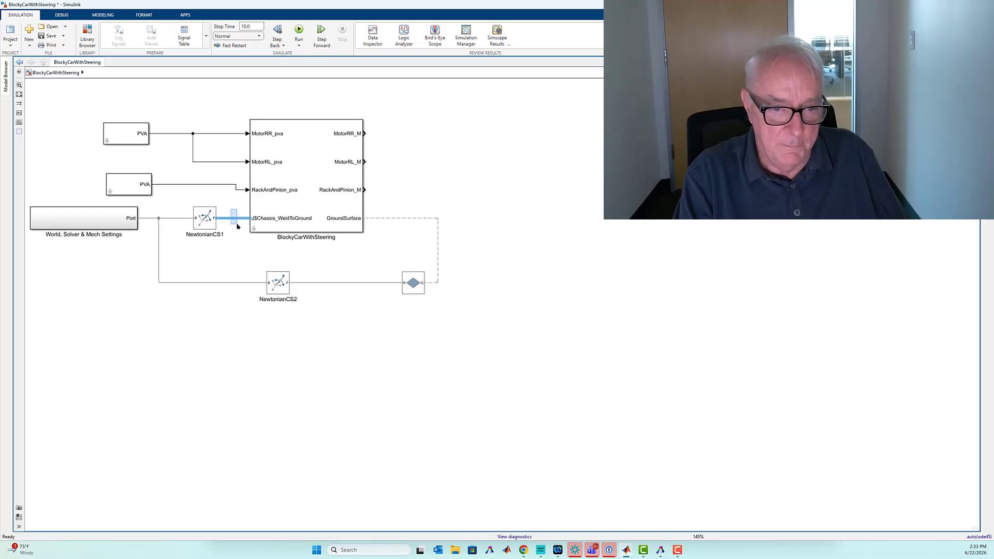
{"action": "key", "text": "Delete"}
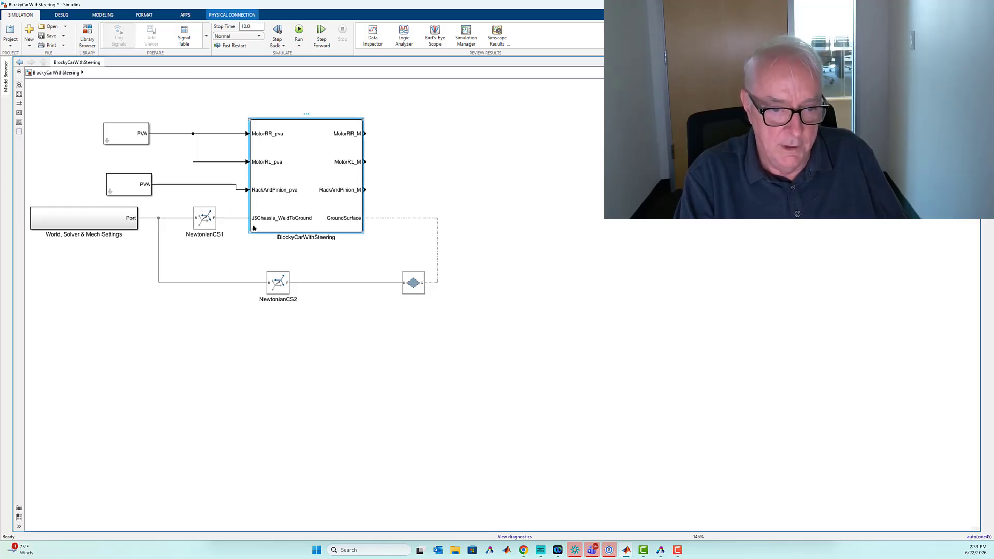
{"action": "left_click", "coordinate": [251, 228]}
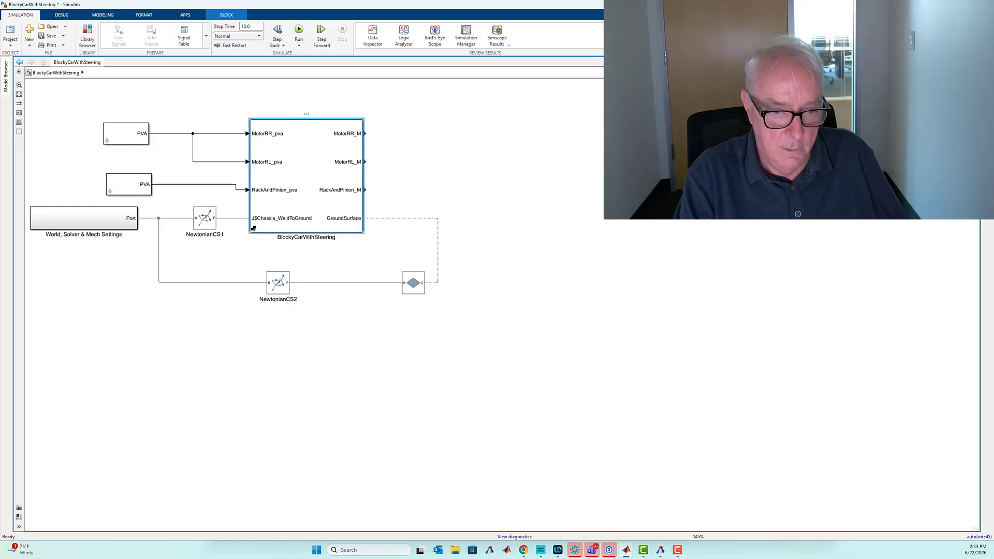
{"action": "double_click", "coordinate": [253, 229]}
{"action": "left_click_drag", "start_coordinate": [81, 234], "coordinate": [83, 269]}
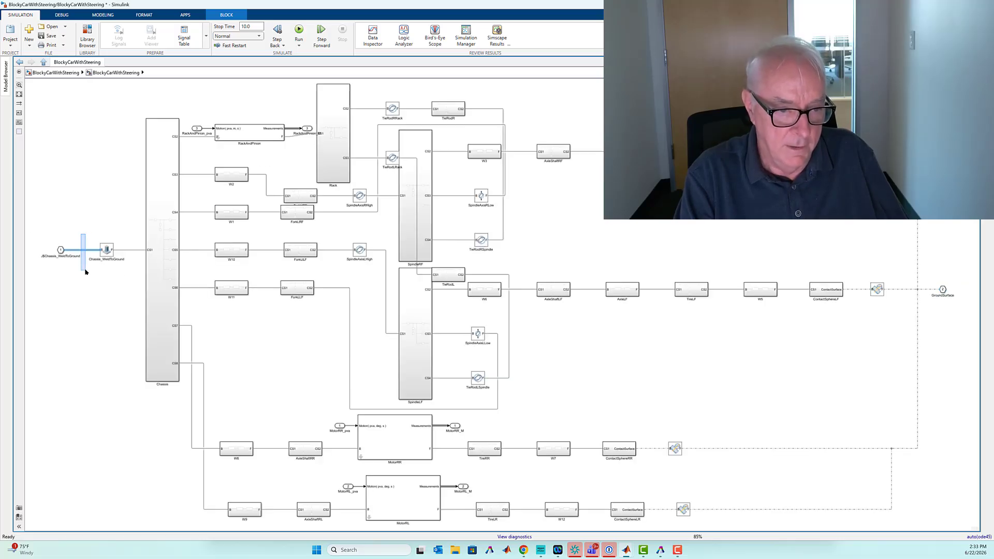
{"action": "left_click", "coordinate": [105, 251]}
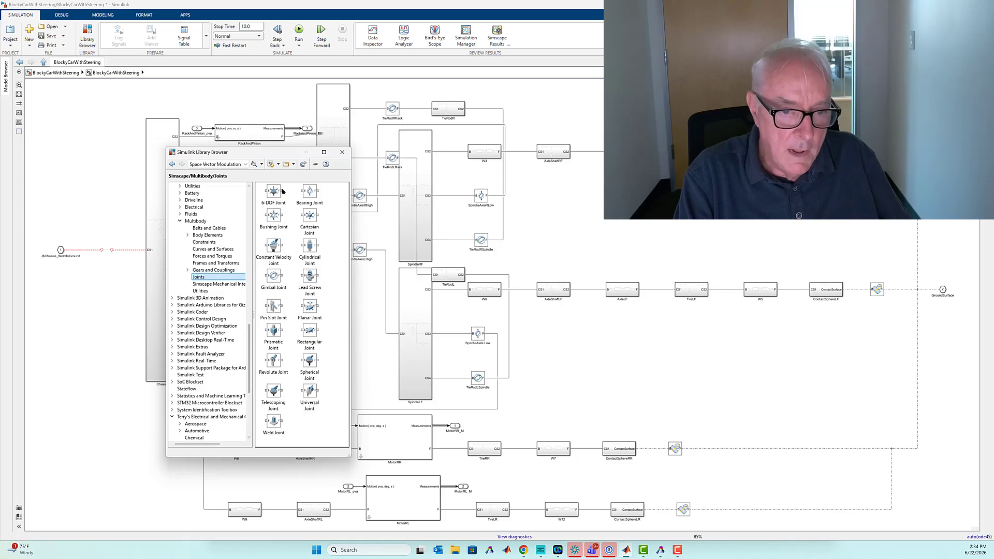
{"action": "left_click_drag", "start_coordinate": [278, 193], "coordinate": [104, 246]}
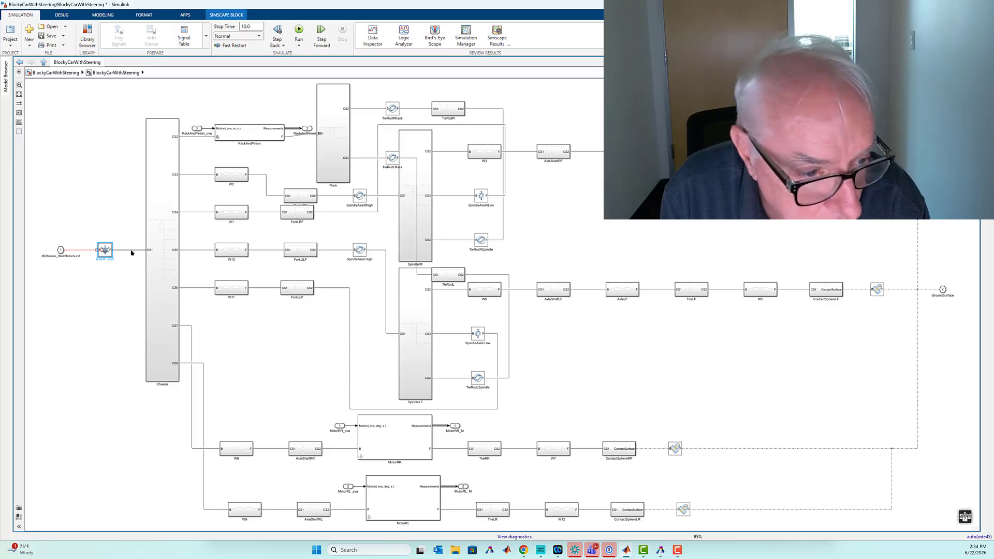
{"action": "key", "text": "Right"}
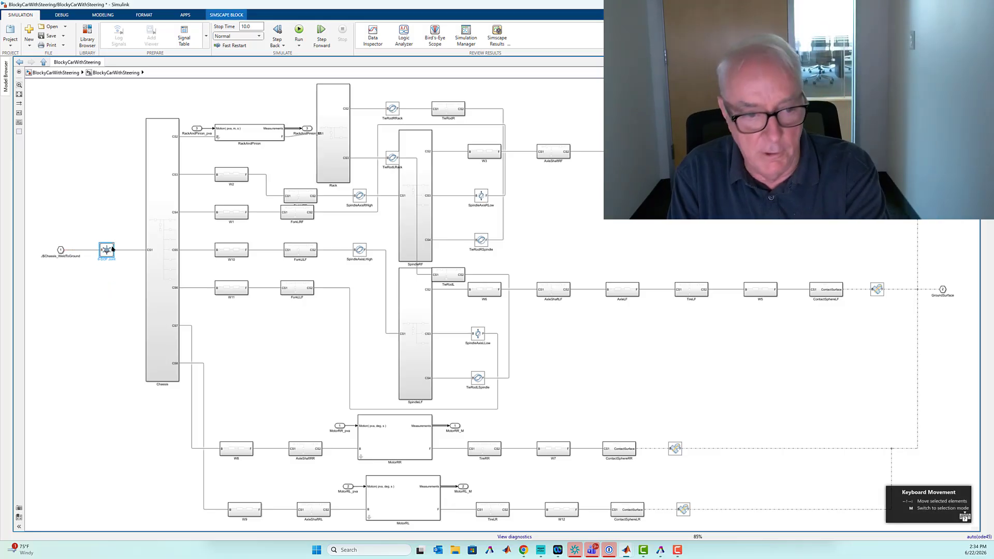
{"action": "key", "text": "Left"}
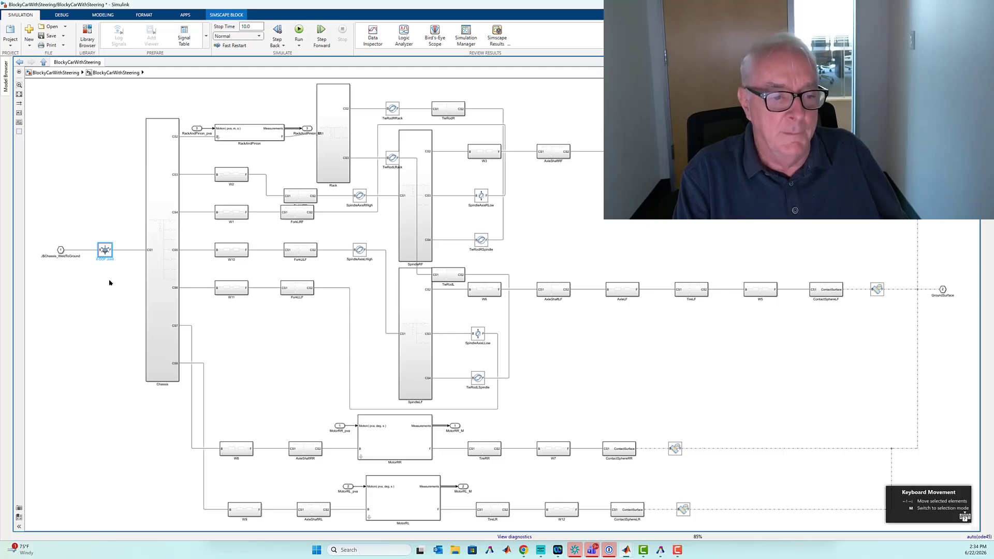
- Run the car simulation from the top level of the model and stop it
{"action": "left_click", "coordinate": [51, 73]}
{"action": "left_click", "coordinate": [299, 30]}
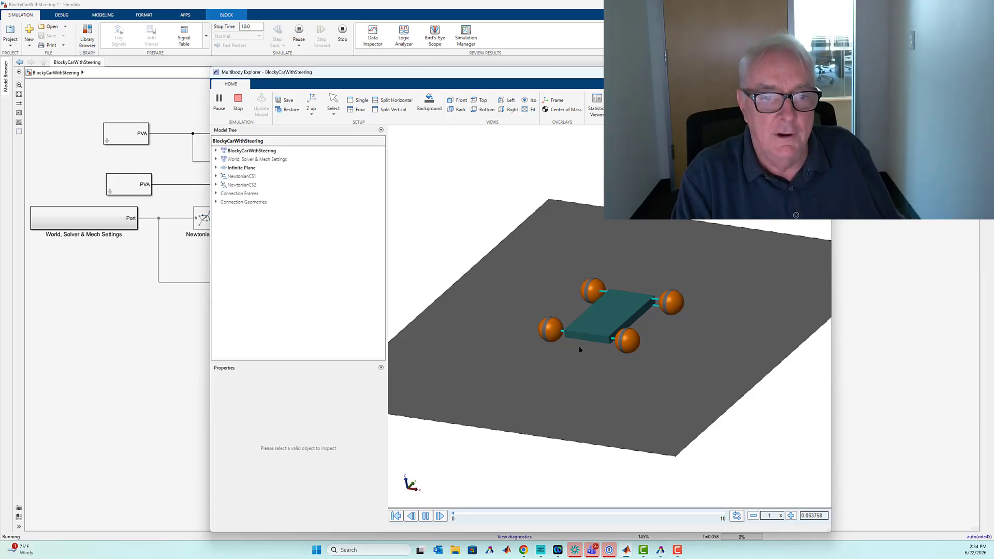
{"action": "left_click", "coordinate": [342, 29]}
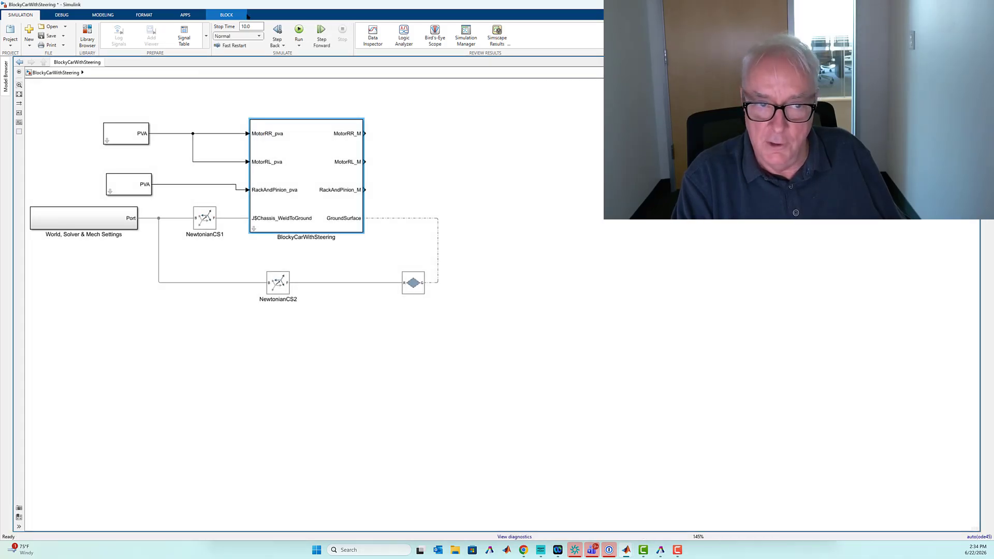
- Set the model's solver to daessc (DAE solver for Simscape) and run the simulation
{"action": "left_click", "coordinate": [95, 16]}
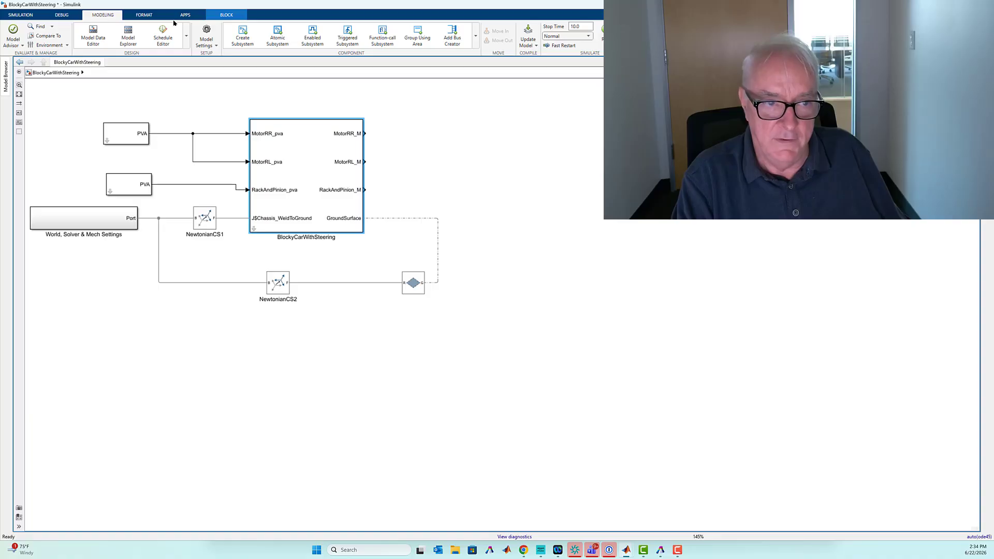
{"action": "left_click", "coordinate": [206, 33]}
{"action": "left_click", "coordinate": [688, 232]}
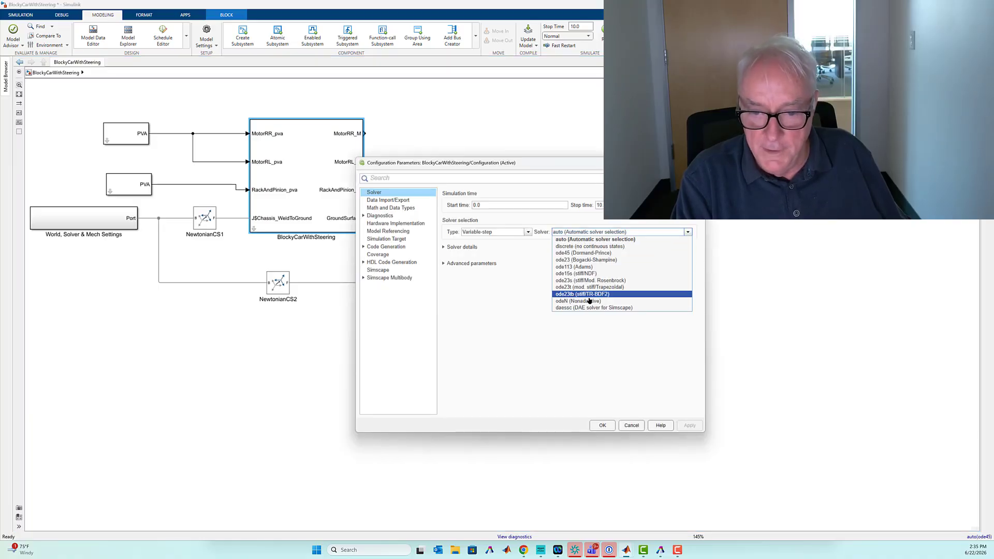
{"action": "left_click", "coordinate": [559, 308]}
{"action": "key", "text": "Return"}
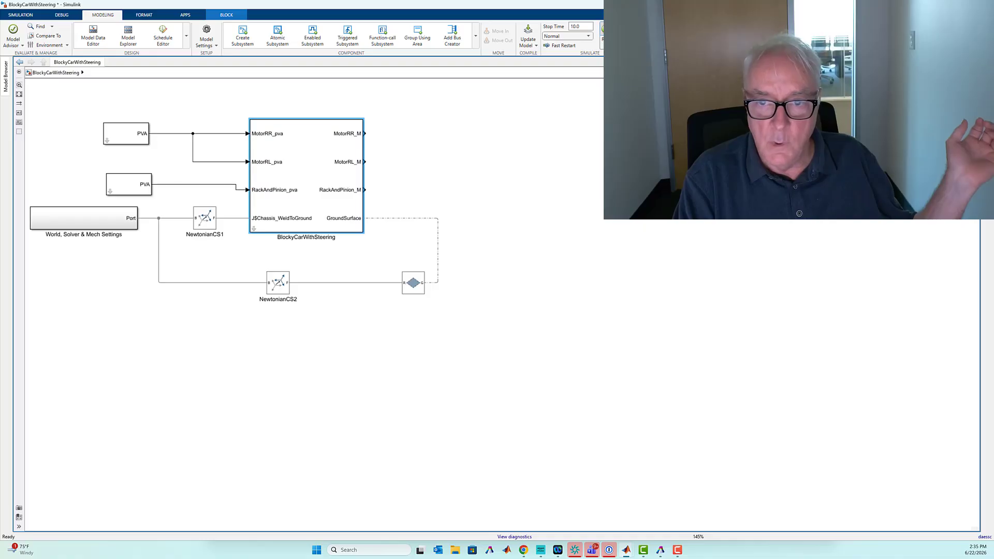
{"action": "left_click", "coordinate": [595, 34]}
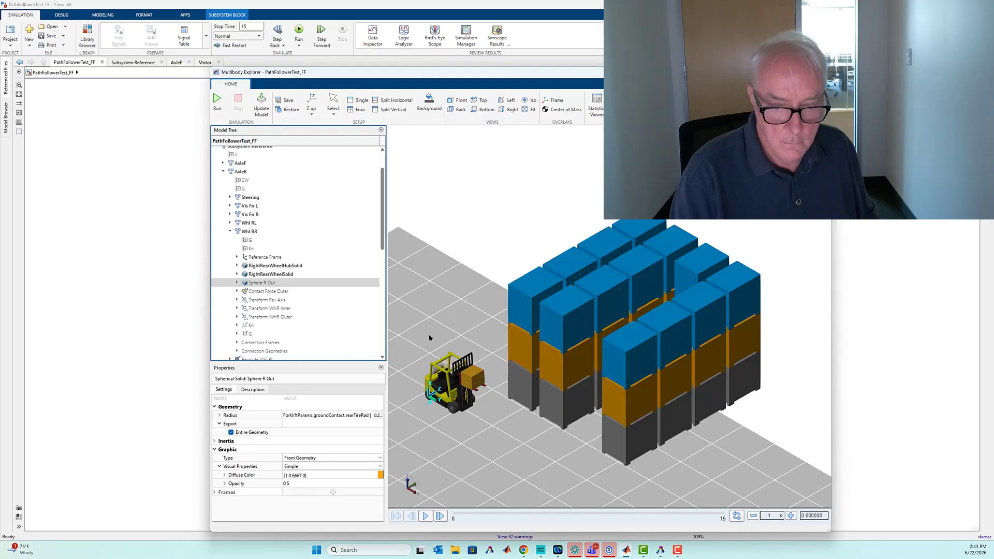
- Clear the ground plane selection in the PathFollowerTest_FF model, play the forklift animation and return it to the start
{"action": "left_click", "coordinate": [430, 339]}
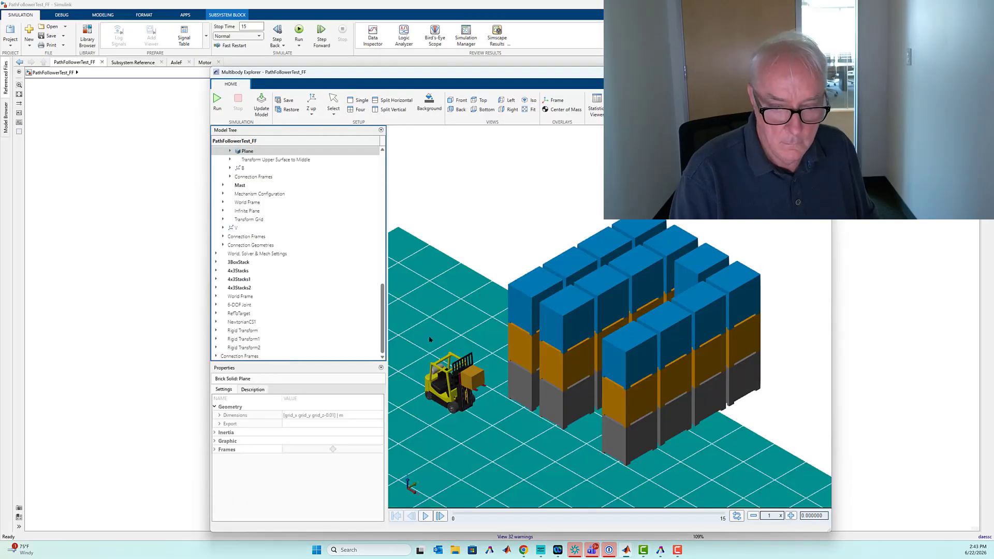
{"action": "left_click", "coordinate": [525, 235]}
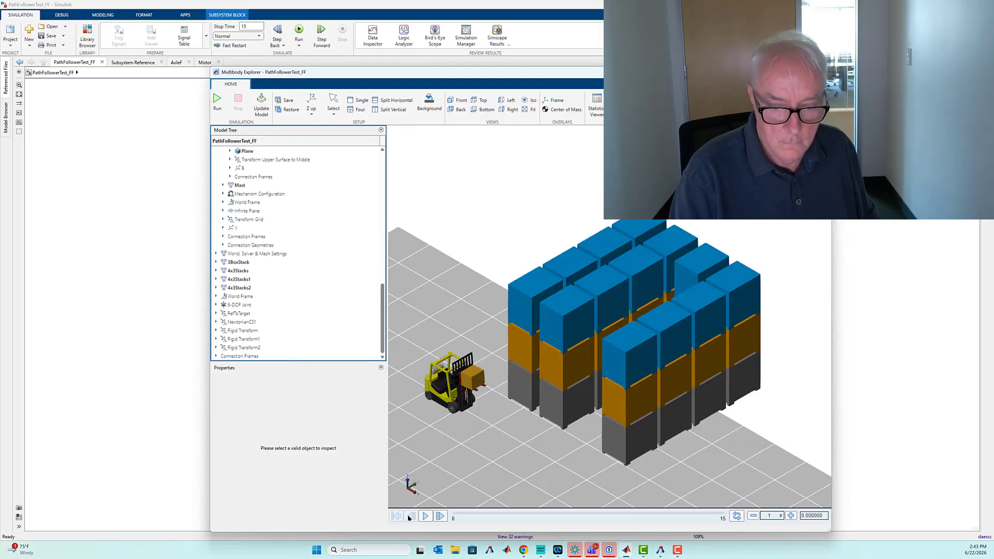
{"action": "left_click", "coordinate": [425, 515]}
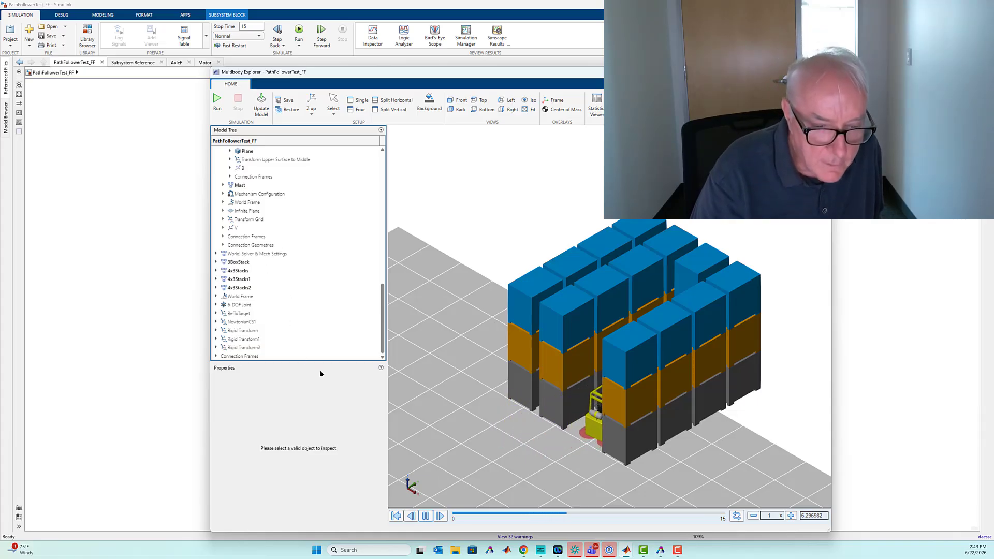
{"action": "left_click", "coordinate": [396, 516]}
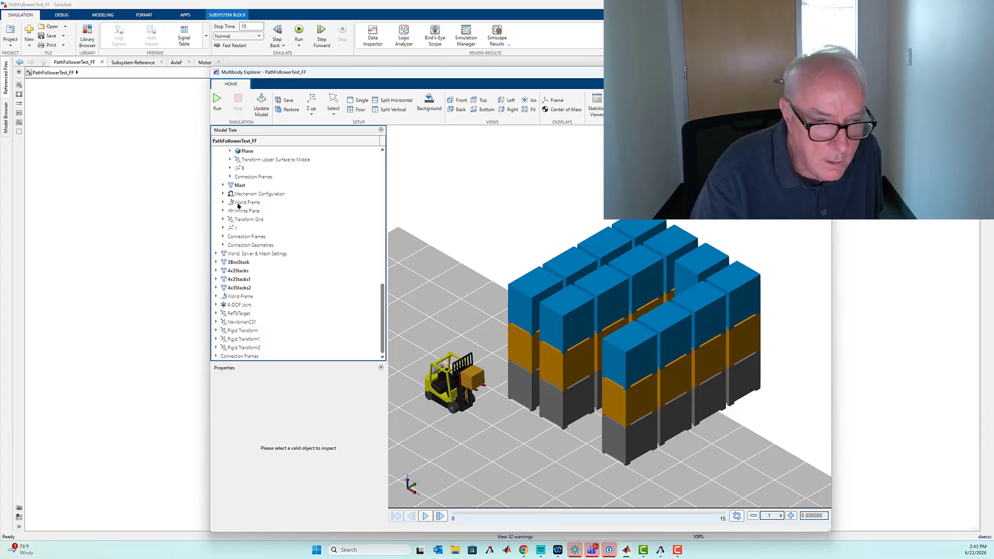
- Show the hidden Sphere R Out contact sphere of the forklift's rear right wheel (AxleR, Whl RR) and clear the selection
{"action": "scroll", "coordinate": [266, 291], "scroll_direction": "up", "scroll_amount": 15}
{"action": "left_click", "coordinate": [254, 310]}
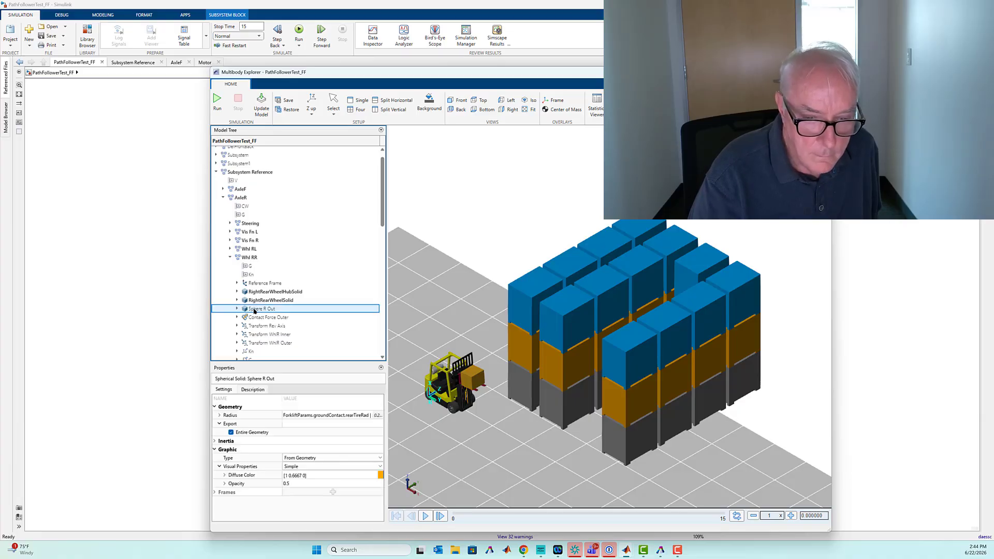
{"action": "right_click", "coordinate": [254, 309]}
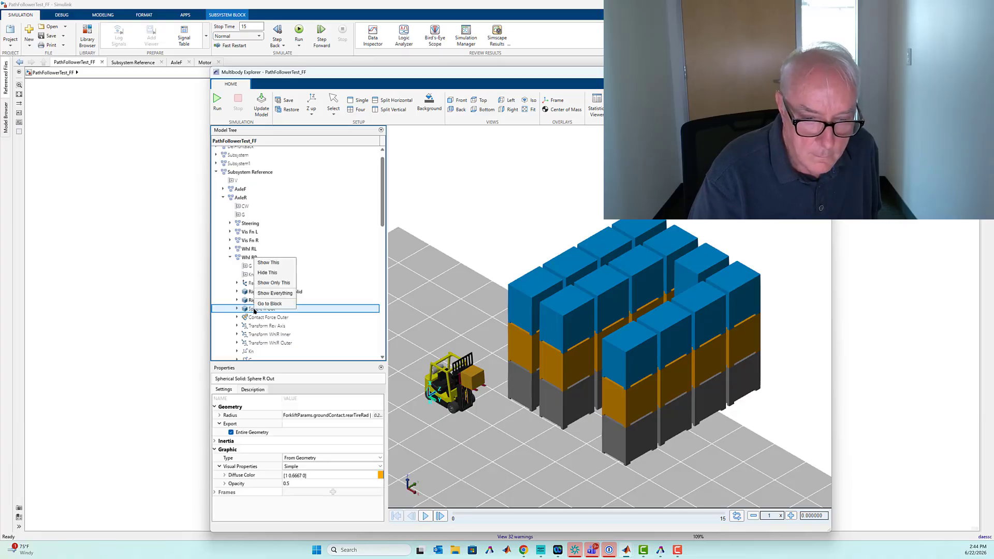
{"action": "left_click", "coordinate": [270, 263]}
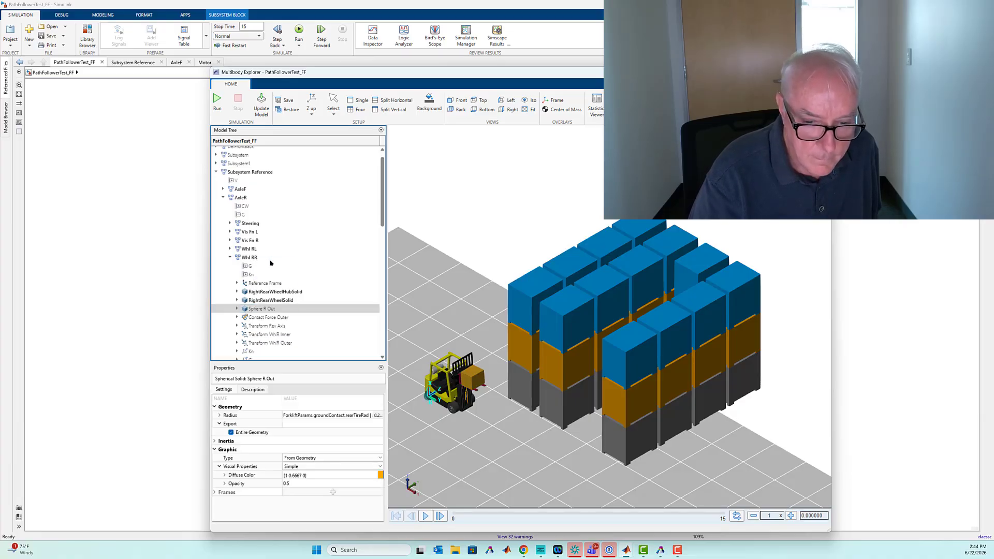
{"action": "left_click", "coordinate": [413, 364]}
{"action": "left_click", "coordinate": [508, 243]}
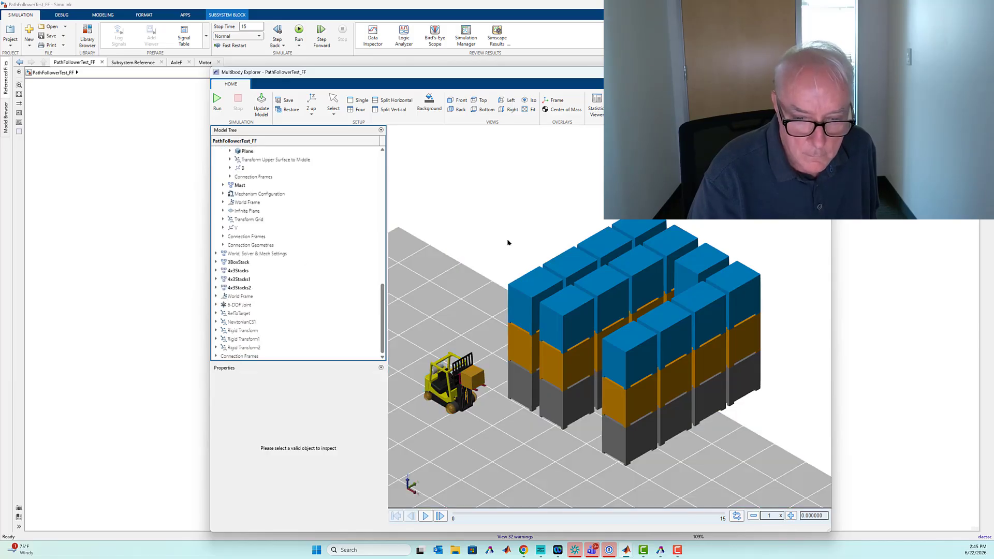
- Go from the forklift's front right wheel in the 3D view to its Whl R block in AxleF and highlight its ground connection
{"action": "left_click", "coordinate": [423, 406]}
{"action": "right_click", "coordinate": [241, 218]}
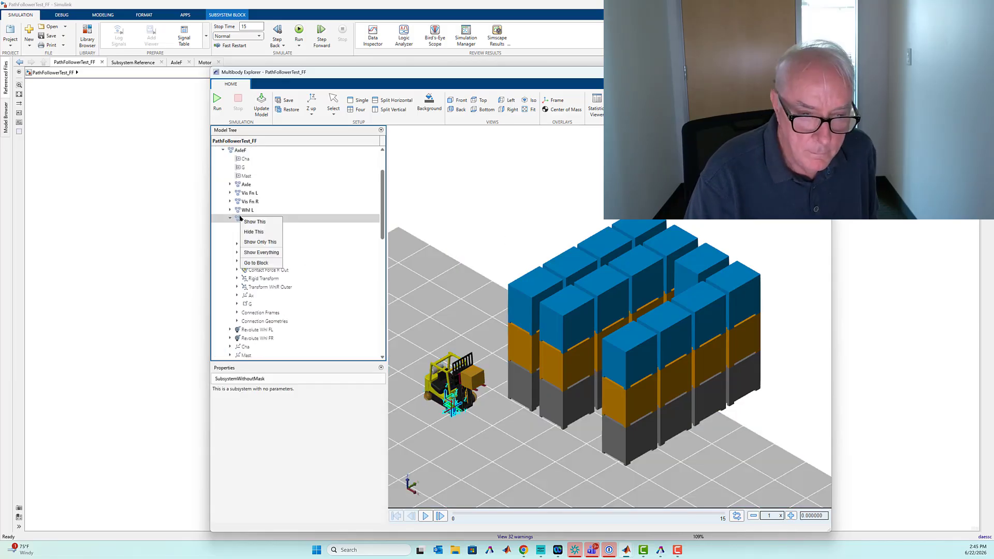
{"action": "left_click", "coordinate": [256, 263]}
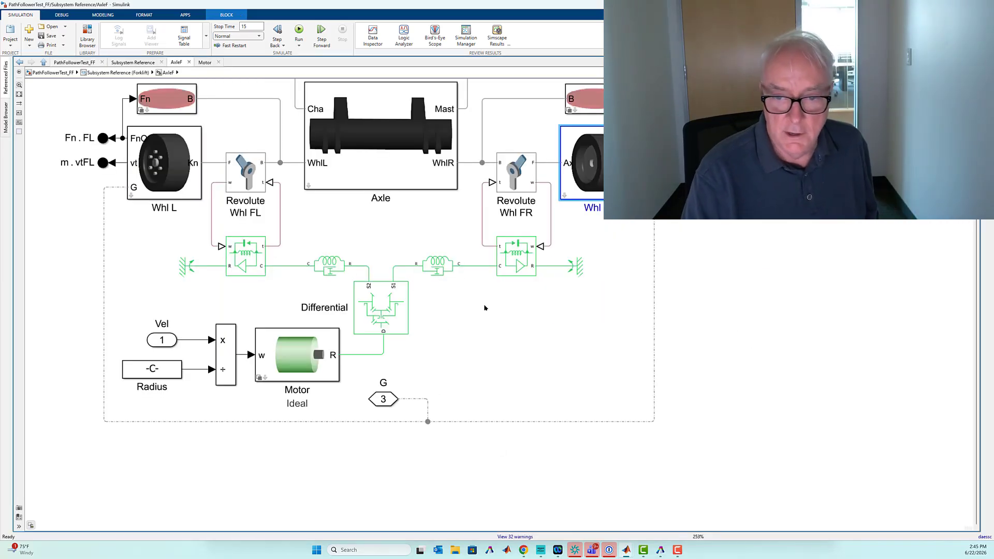
{"action": "left_click_drag", "start_coordinate": [667, 240], "coordinate": [638, 299]}
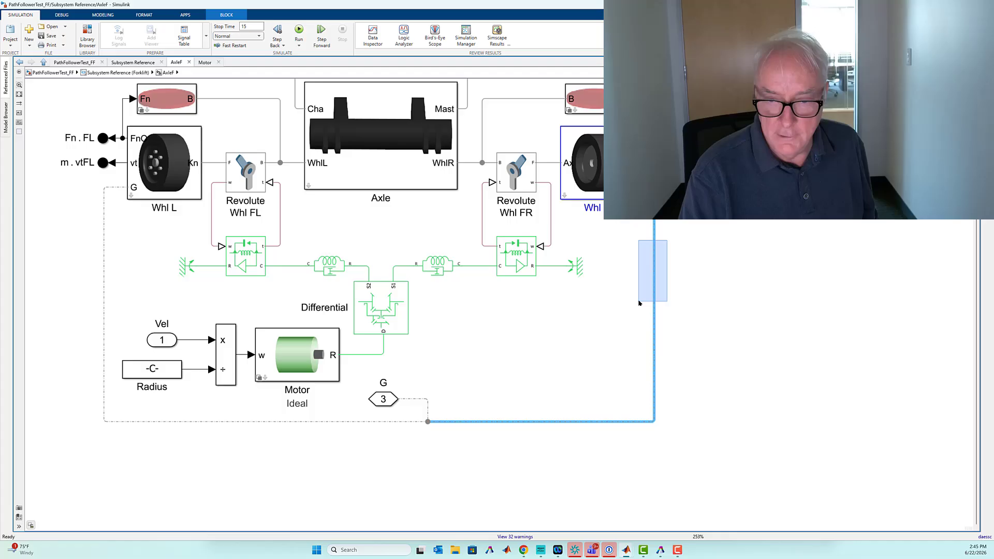
- Open the Whl R subsystem and highlight Sphere R Out with its connection to the Contact Force R Out block
{"action": "left_click", "coordinate": [563, 195]}
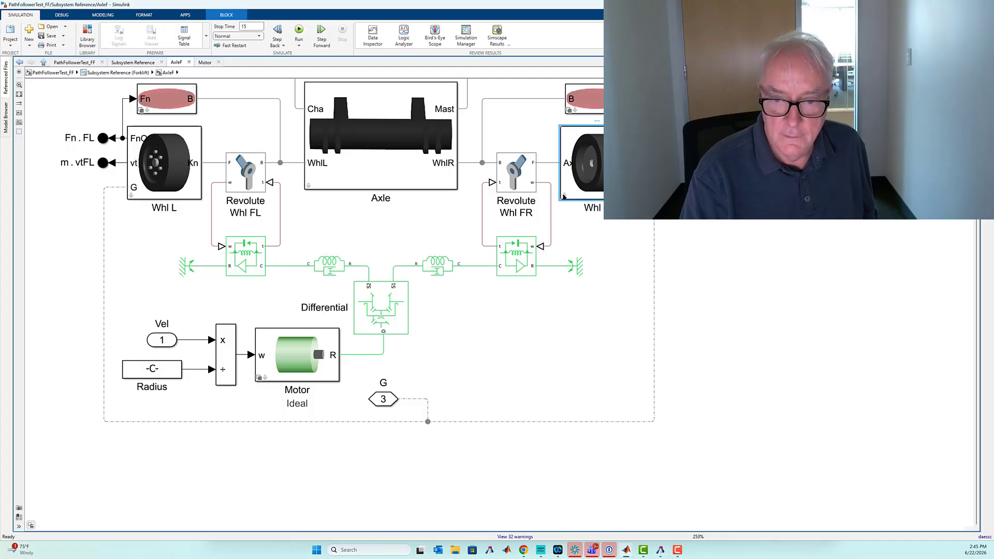
{"action": "double_click", "coordinate": [563, 195]}
{"action": "left_click_drag", "start_coordinate": [480, 220], "coordinate": [507, 255]}
{"action": "left_click", "coordinate": [459, 258], "text": "shift"}
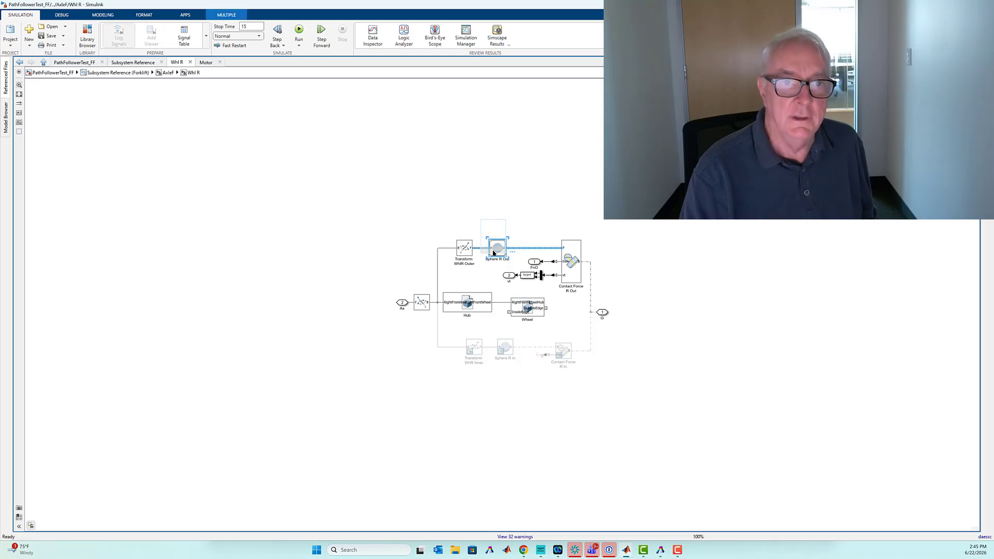